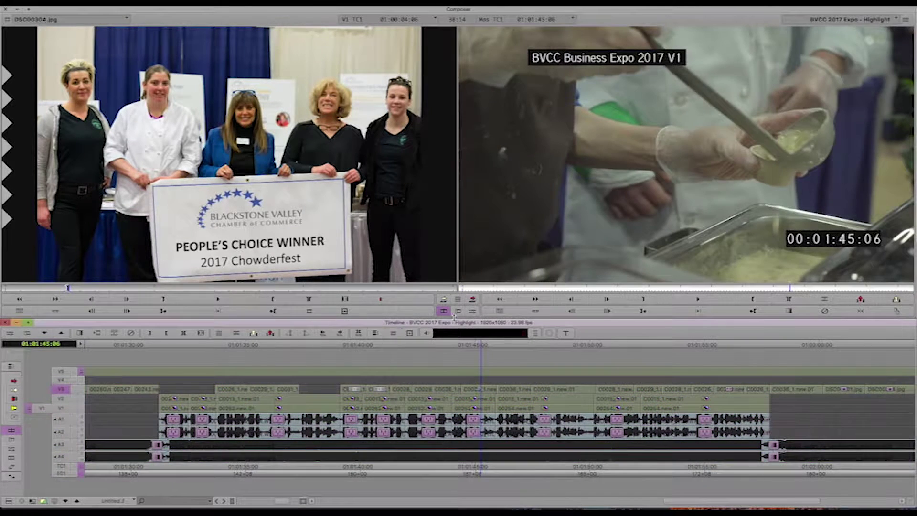
- Set the timewarp type of the V3 soup-serving clip at 01:01:45:06 to FluidMotion and render the effect
{"action": "left_click", "coordinate": [473, 311]}
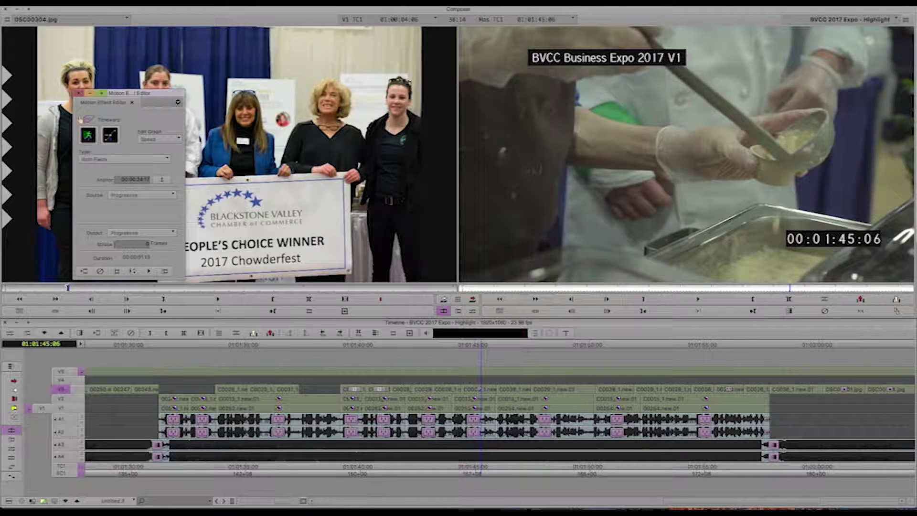
{"action": "left_click", "coordinate": [100, 159]}
{"action": "left_click", "coordinate": [110, 203]}
{"action": "left_click", "coordinate": [84, 271]}
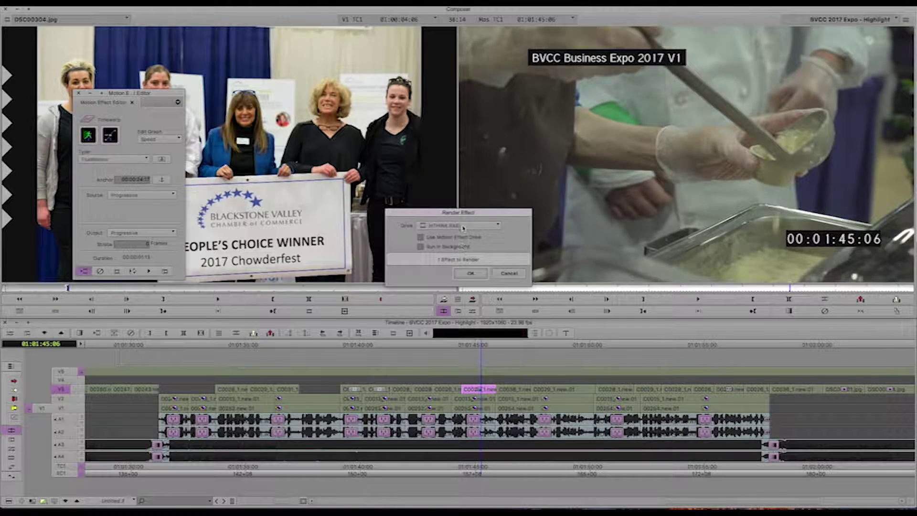
{"action": "left_click", "coordinate": [476, 276]}
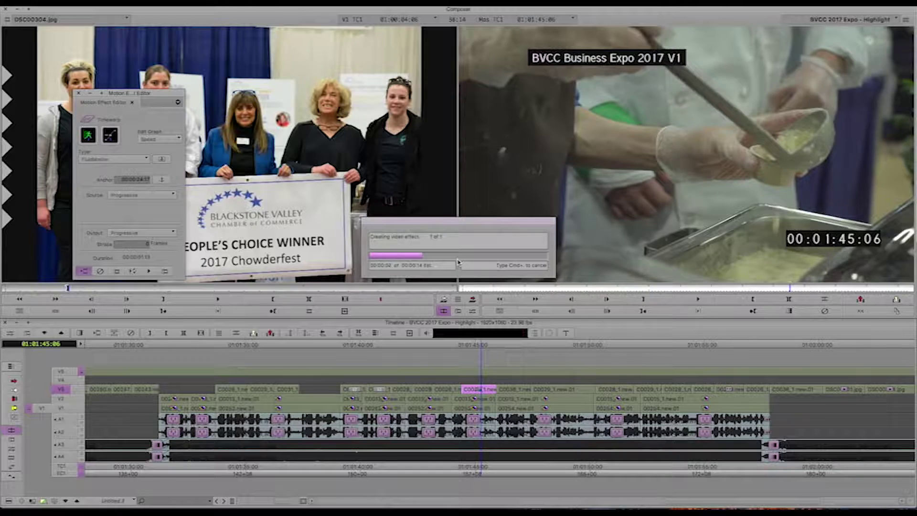
- Play back the rendered soup-serving clip from 01:01:45:01 through the shots that follow it
{"action": "key", "text": "space"}
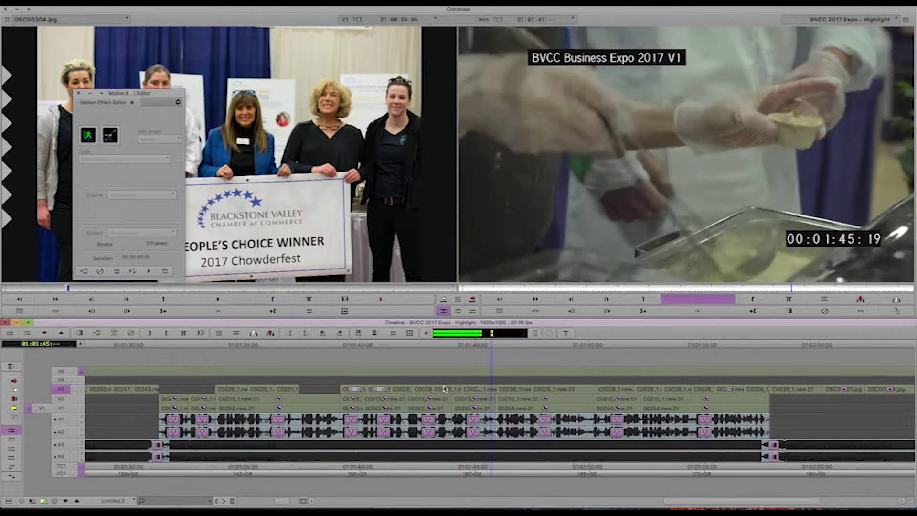
{"action": "key", "text": "space"}
{"action": "left_click", "coordinate": [478, 389]}
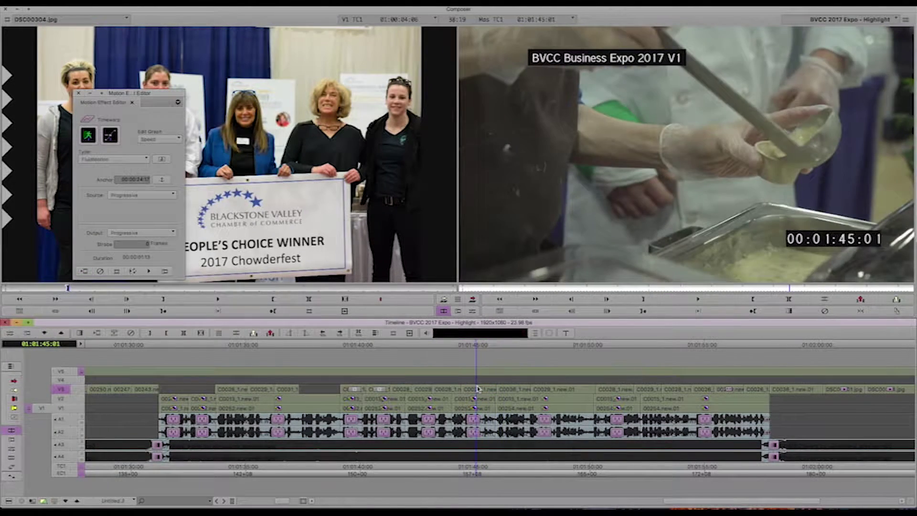
{"action": "key", "text": "space"}
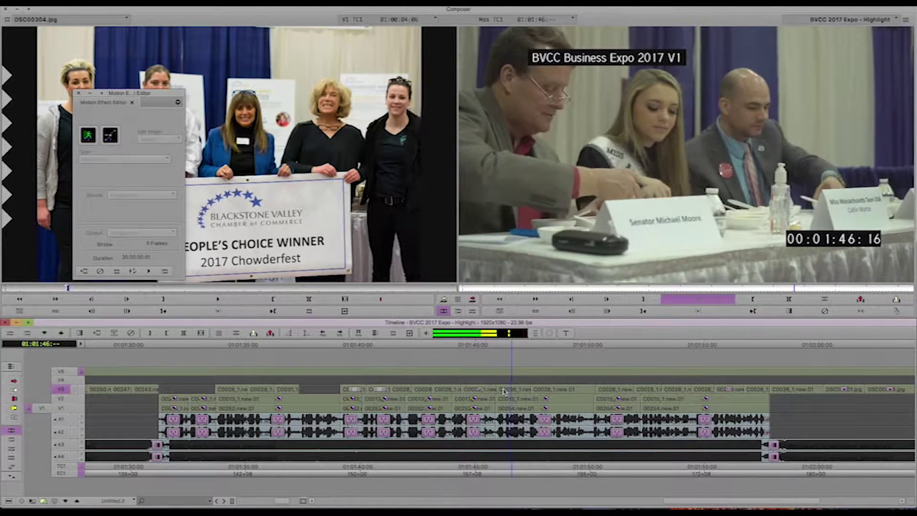
{"action": "key", "text": "space"}
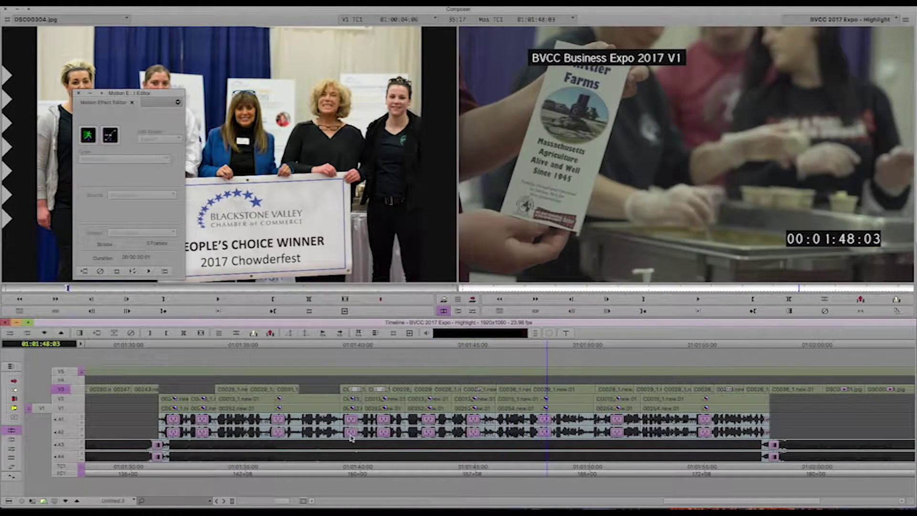
- Stabilize the Galliford's sign clip on V3 at 01:02:11:14 with FluidStabilizer and play the section back
{"action": "left_click_drag", "start_coordinate": [544, 385], "coordinate": [726, 397]}
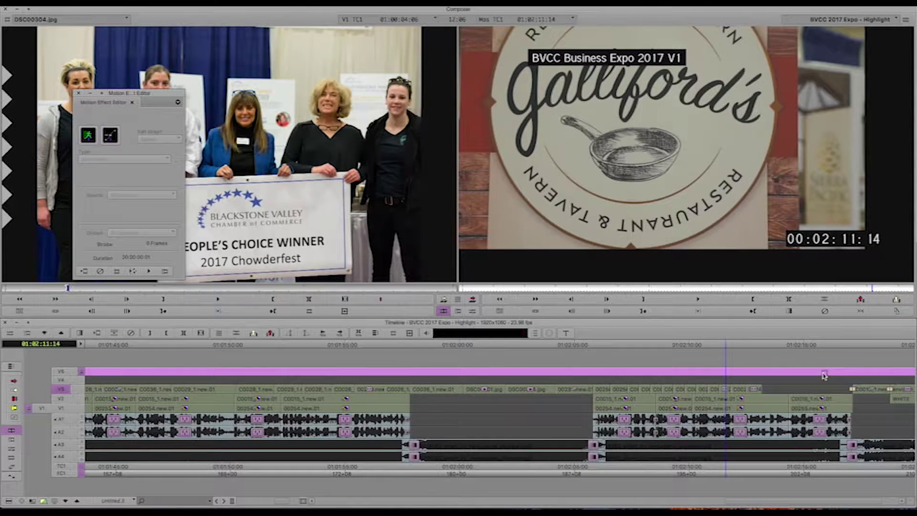
{"action": "left_click", "coordinate": [725, 390]}
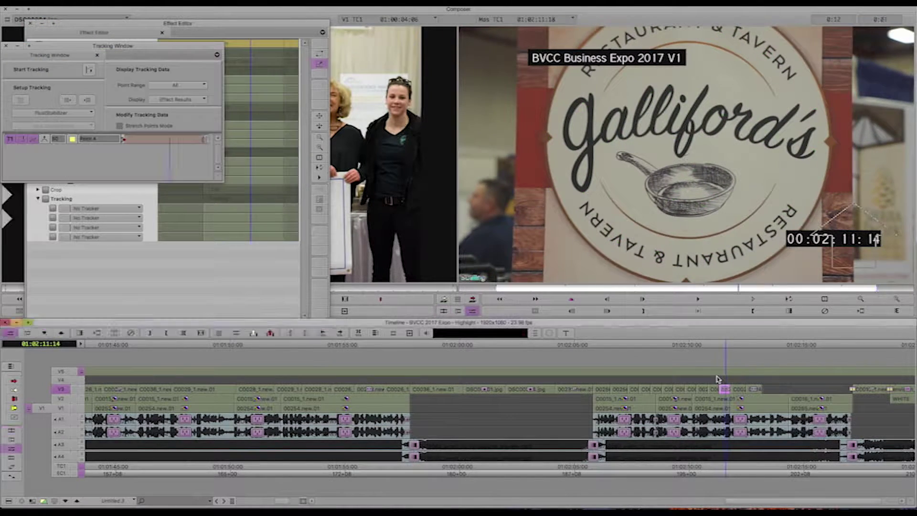
{"action": "left_click", "coordinate": [443, 311]}
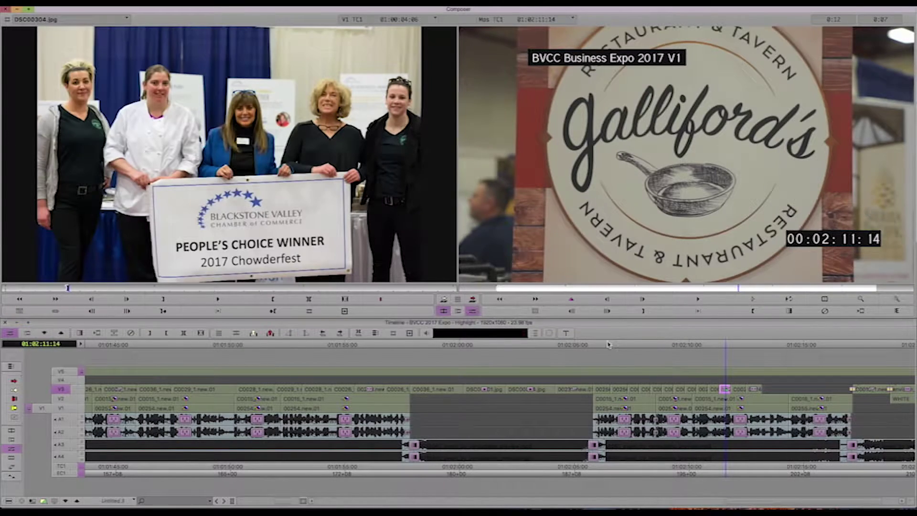
{"action": "key", "text": "space"}
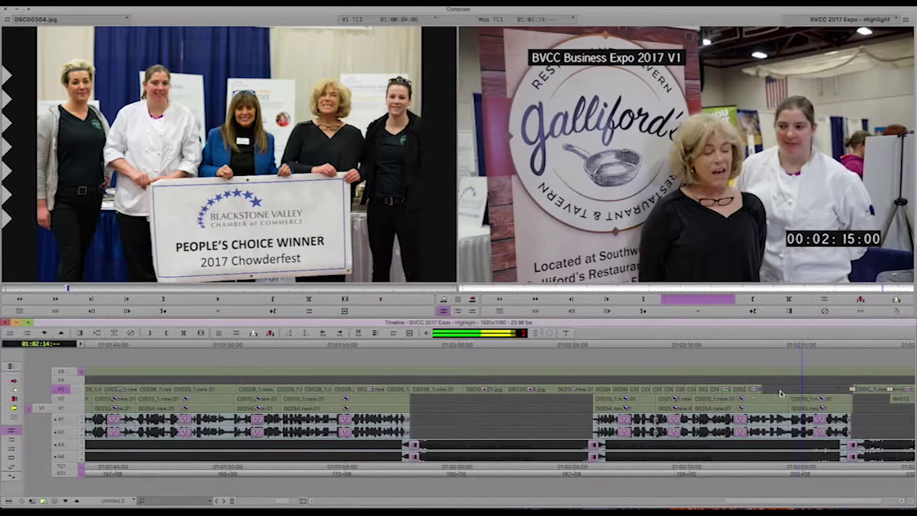
{"action": "key", "text": "space"}
- Park on the wide crowd shot on V3 at 01:00:04:06 and switch to color correction mode
{"action": "left_click_drag", "start_coordinate": [868, 396], "coordinate": [164, 407]}
{"action": "key", "text": "super+["}
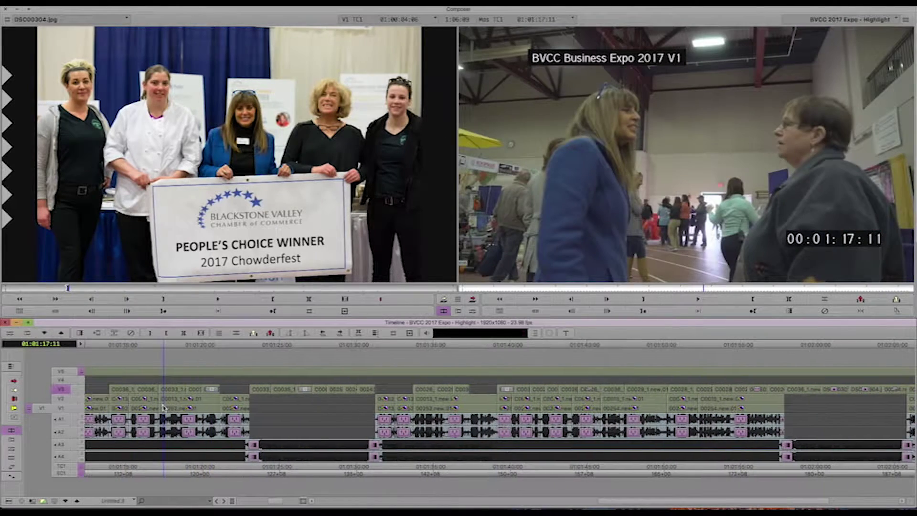
{"action": "scroll", "coordinate": [161, 405], "scroll_direction": "left", "scroll_amount": 10}
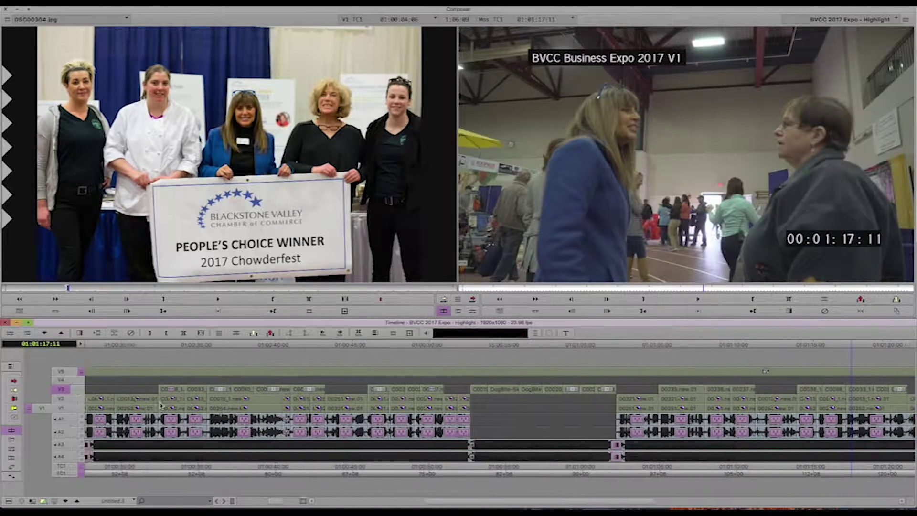
{"action": "scroll", "coordinate": [161, 405], "scroll_direction": "left", "scroll_amount": 5}
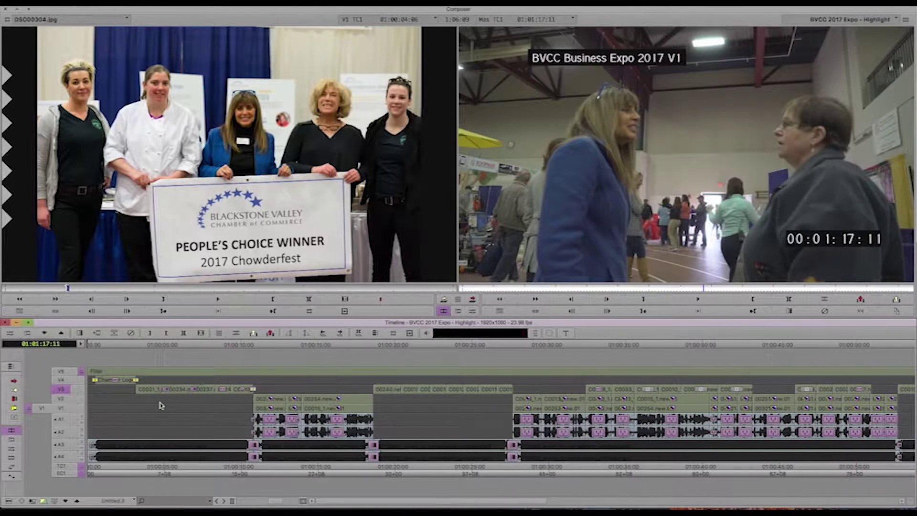
{"action": "left_click", "coordinate": [152, 394]}
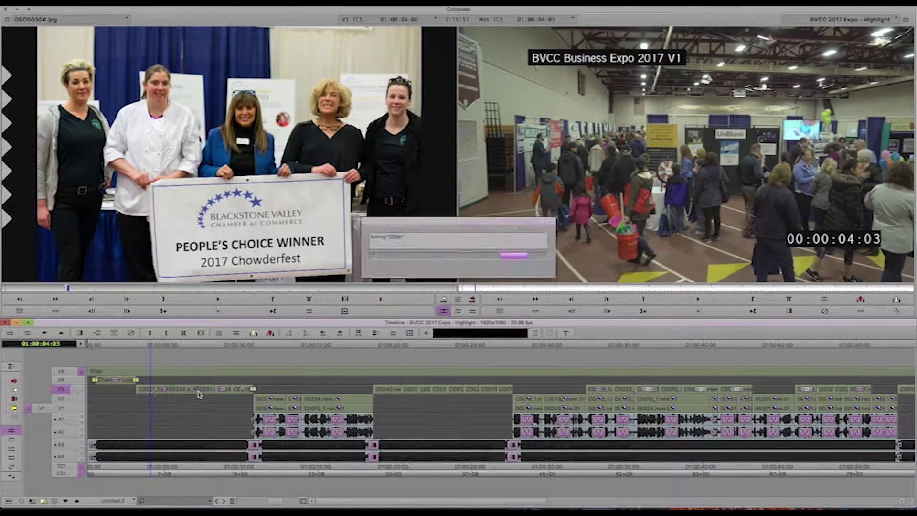
{"action": "left_click", "coordinate": [152, 394]}
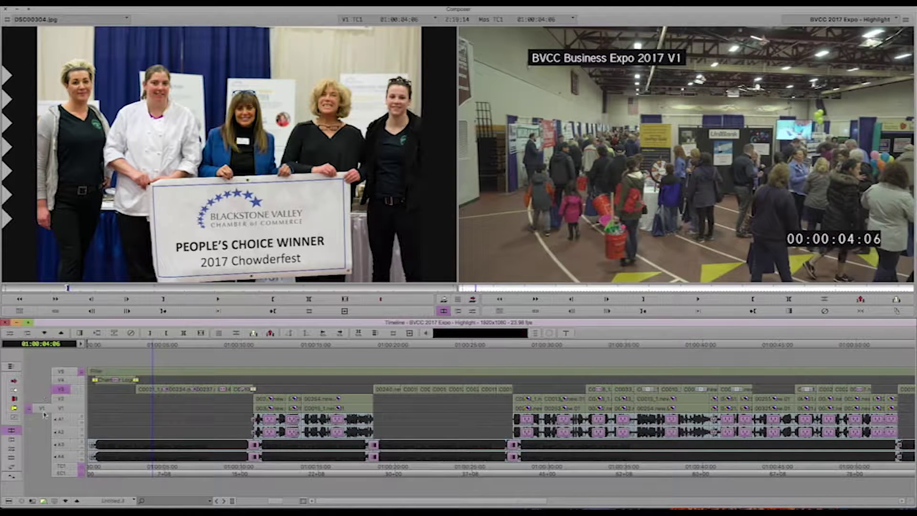
{"action": "left_click", "coordinate": [12, 458]}
{"action": "key", "text": "super+shift+2"}
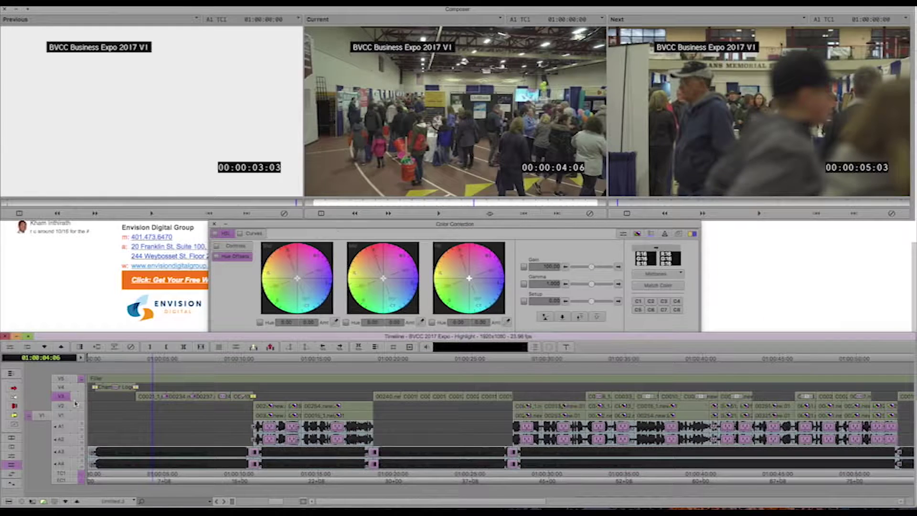
- Shape the crowd shot's master curve, then auto-balance its hue offsets and lower the gamma slightly
{"action": "left_click", "coordinate": [253, 233]}
{"action": "left_click_drag", "start_coordinate": [476, 315], "coordinate": [503, 282]}
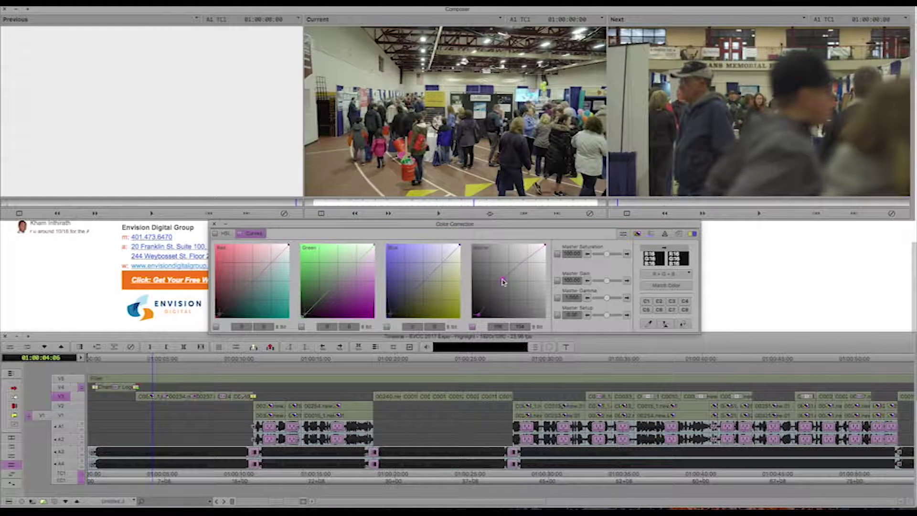
{"action": "left_click", "coordinate": [224, 233]}
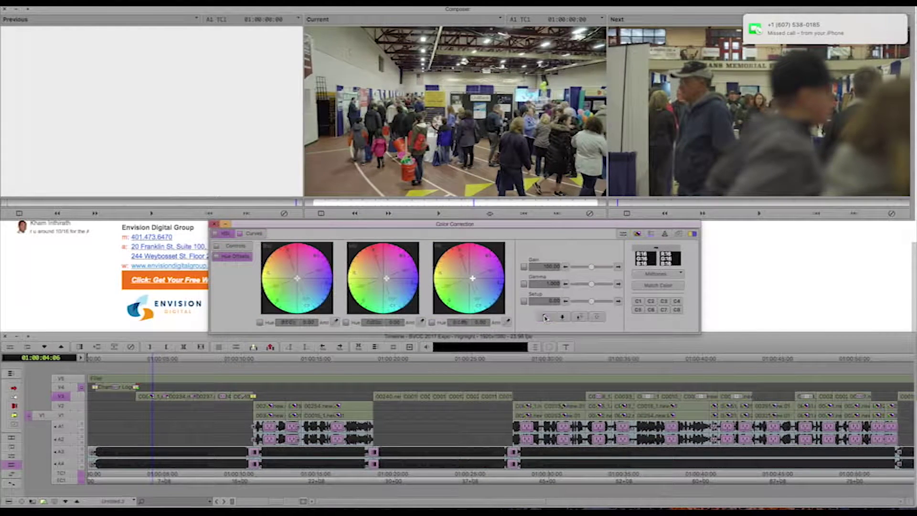
{"action": "left_click", "coordinate": [565, 285]}
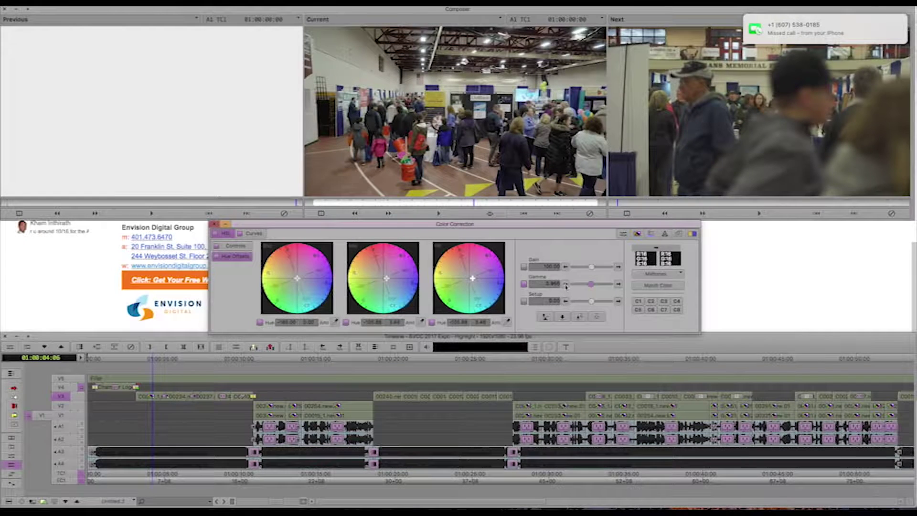
- Fine-tune the midtone point on the crowd shot's master curve
{"action": "left_click", "coordinate": [253, 233]}
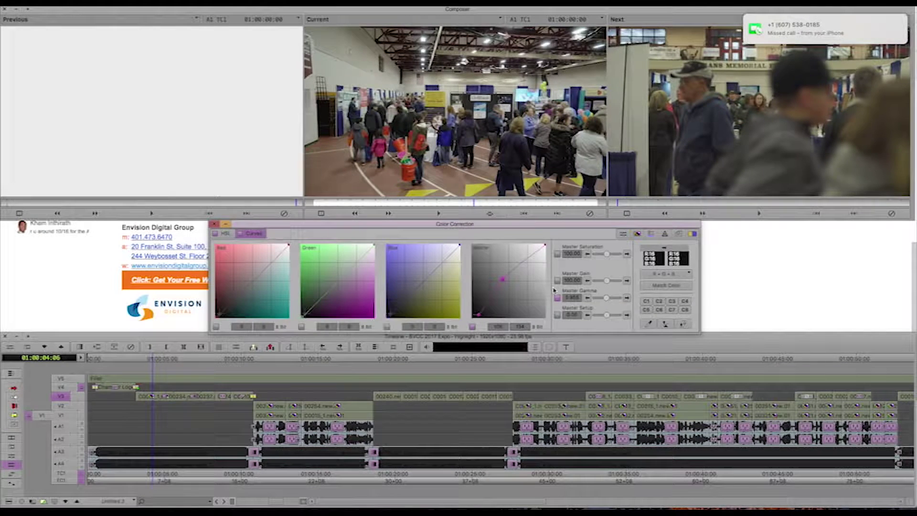
{"action": "left_click", "coordinate": [499, 280]}
{"action": "left_click_drag", "start_coordinate": [498, 280], "coordinate": [501, 281]}
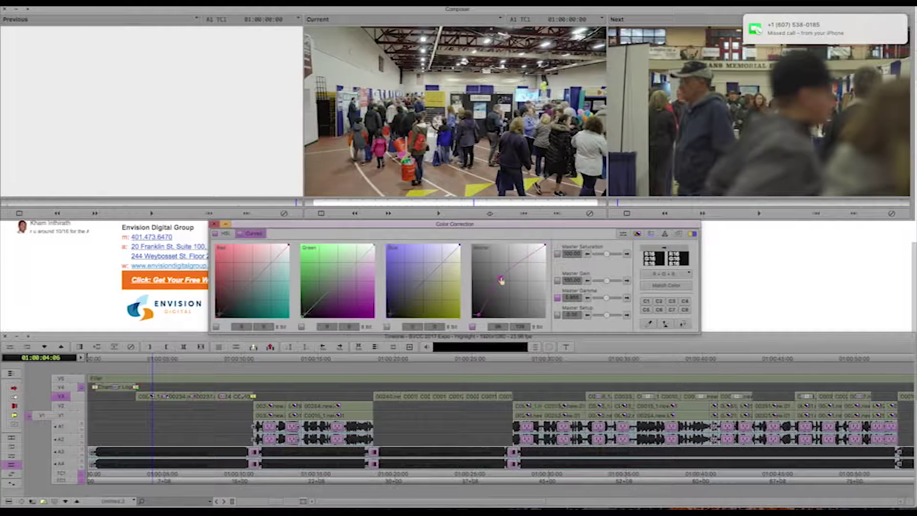
- Copy the crowd shot's color correction onto the field house entrance clip that follows it on V3
{"action": "left_click", "coordinate": [240, 234]}
{"action": "left_click", "coordinate": [240, 233]}
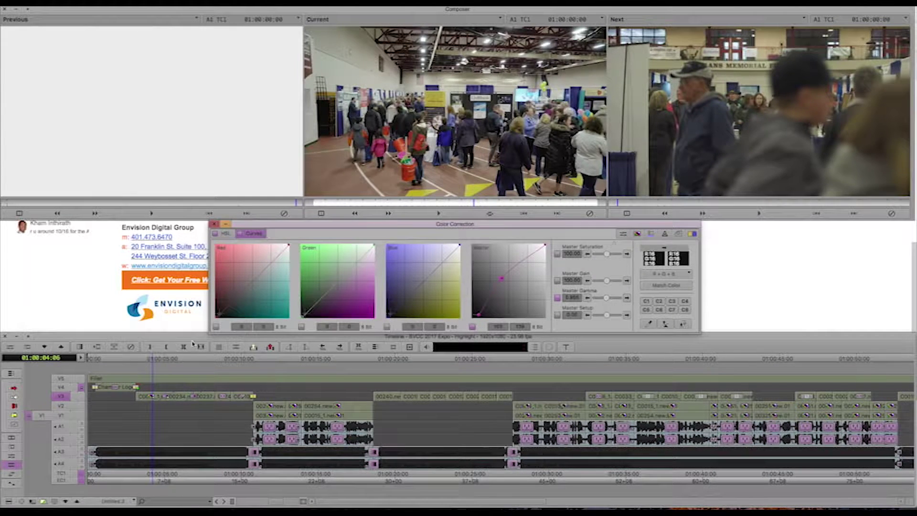
{"action": "left_click", "coordinate": [181, 397]}
{"action": "left_click", "coordinate": [181, 397]}
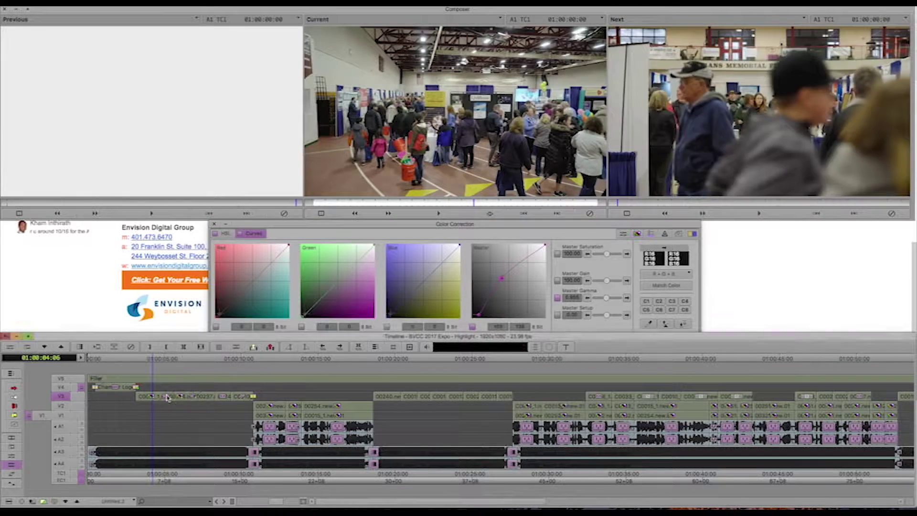
- Adjust the field house clip's master curve and shift its midtone hue offset slightly toward blue
{"action": "left_click", "coordinate": [503, 280]}
{"action": "left_click", "coordinate": [232, 235]}
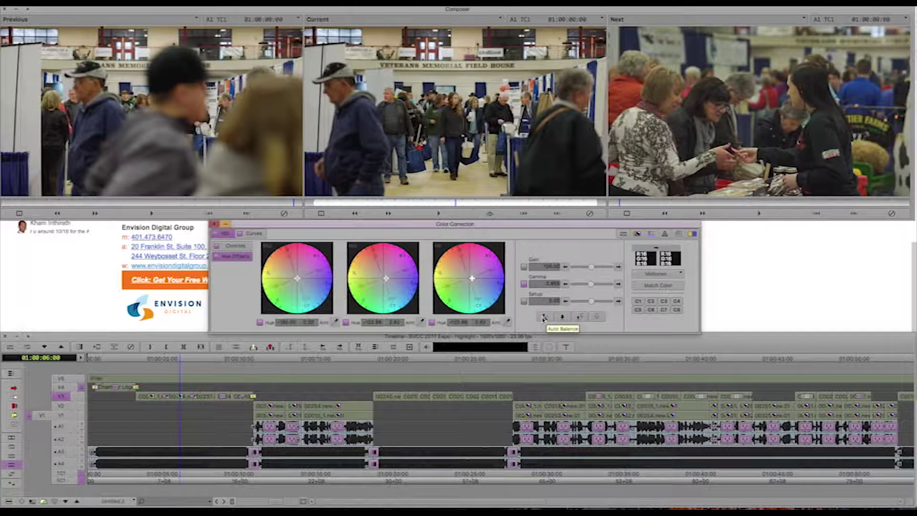
{"action": "left_click_drag", "start_coordinate": [386, 279], "coordinate": [388, 283]}
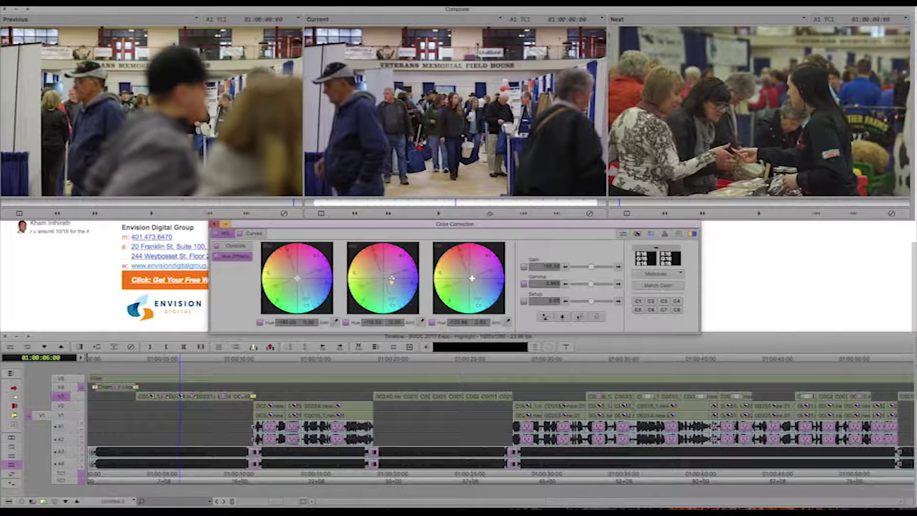
{"action": "left_click_drag", "start_coordinate": [401, 282], "coordinate": [403, 282]}
{"action": "left_click", "coordinate": [262, 234]}
{"action": "left_click", "coordinate": [225, 233]}
{"action": "left_click_drag", "start_coordinate": [391, 280], "coordinate": [391, 281]}
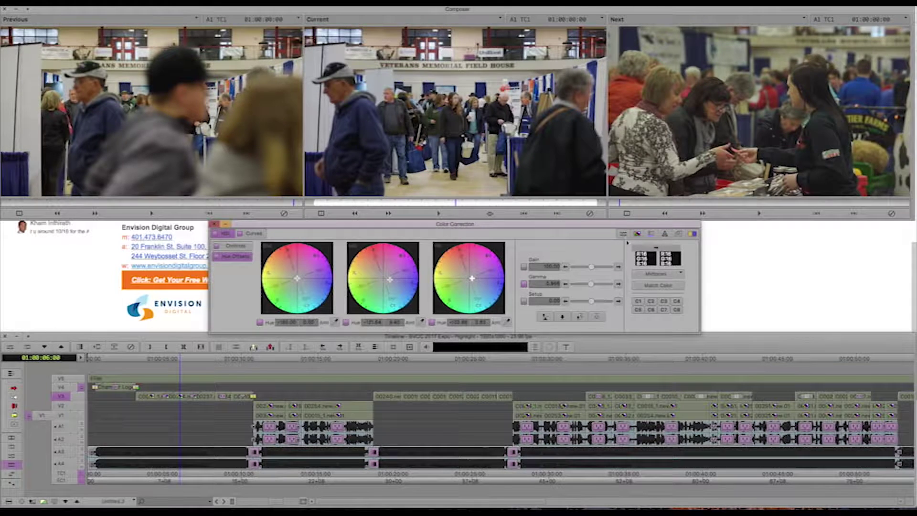
- Apply the same color correction to the V3 booth clip at 01:00:07:19 and raise its master curve's midtones
{"action": "left_click", "coordinate": [206, 399]}
{"action": "left_click", "coordinate": [207, 399]}
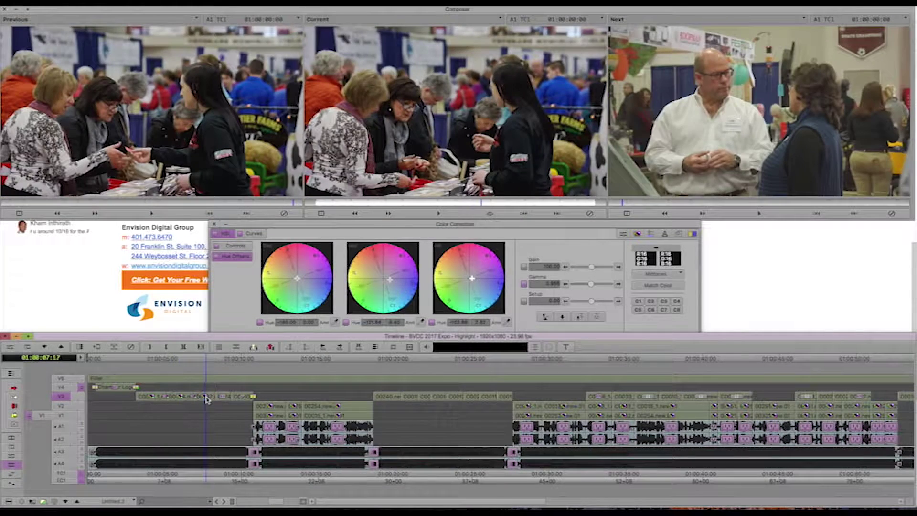
{"action": "left_click", "coordinate": [254, 233]}
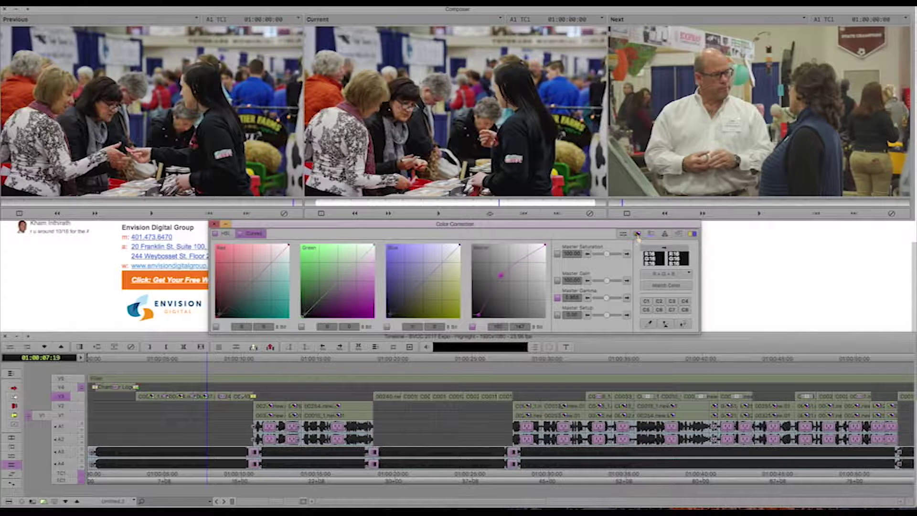
- Nest the color correction with the existing effect on the next V3 clip and continue to the chamber logo clip
{"action": "left_click", "coordinate": [226, 378]}
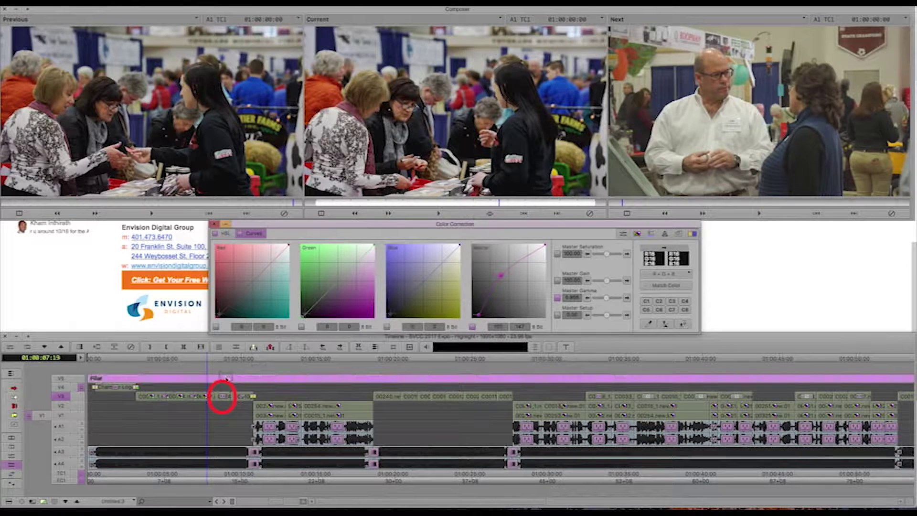
{"action": "left_click", "coordinate": [223, 396]}
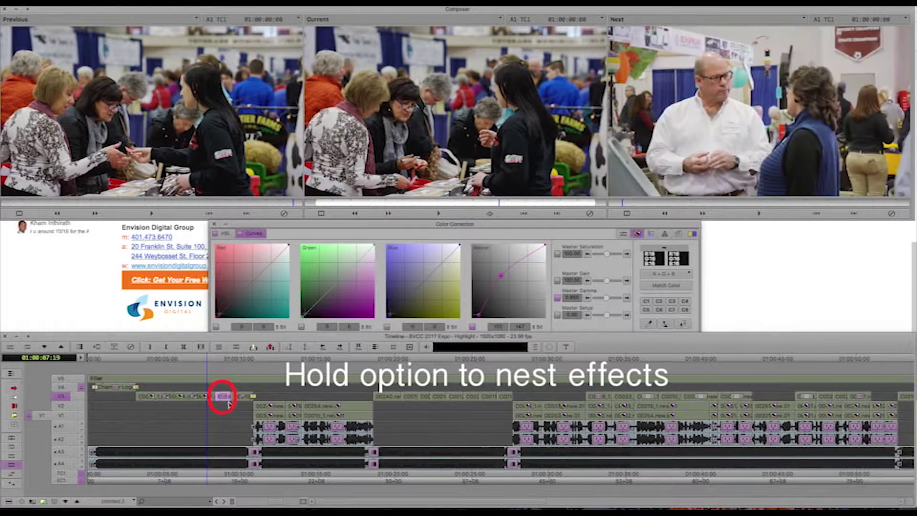
{"action": "left_click", "coordinate": [222, 400]}
{"action": "left_click_drag", "start_coordinate": [221, 400], "coordinate": [227, 400]}
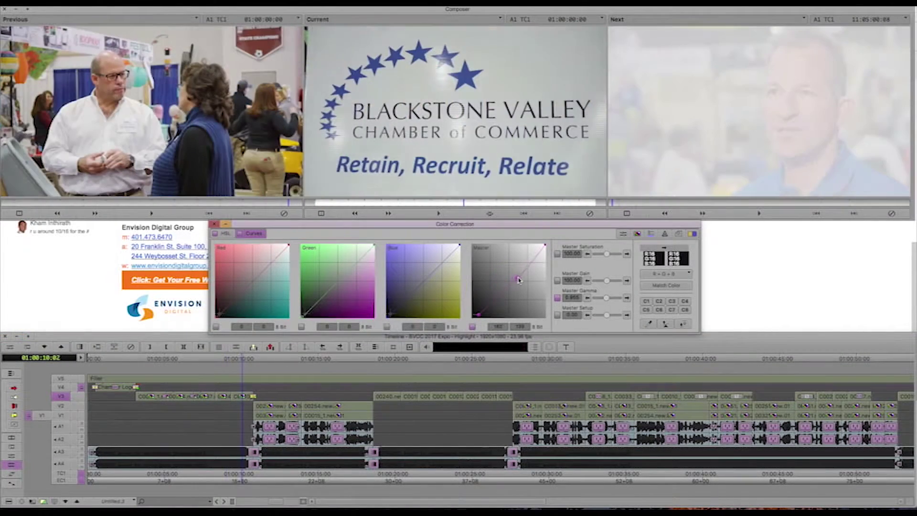
- Lower the midtones and deepen the blacks on the logo clip's master curve, then fine-tune its midtone hue offset
{"action": "left_click_drag", "start_coordinate": [521, 277], "coordinate": [514, 281]}
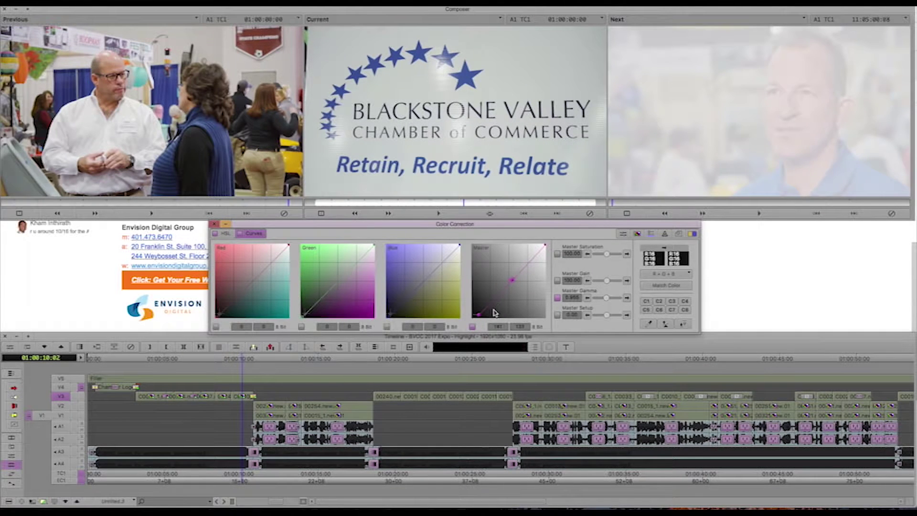
{"action": "left_click_drag", "start_coordinate": [478, 318], "coordinate": [500, 316]}
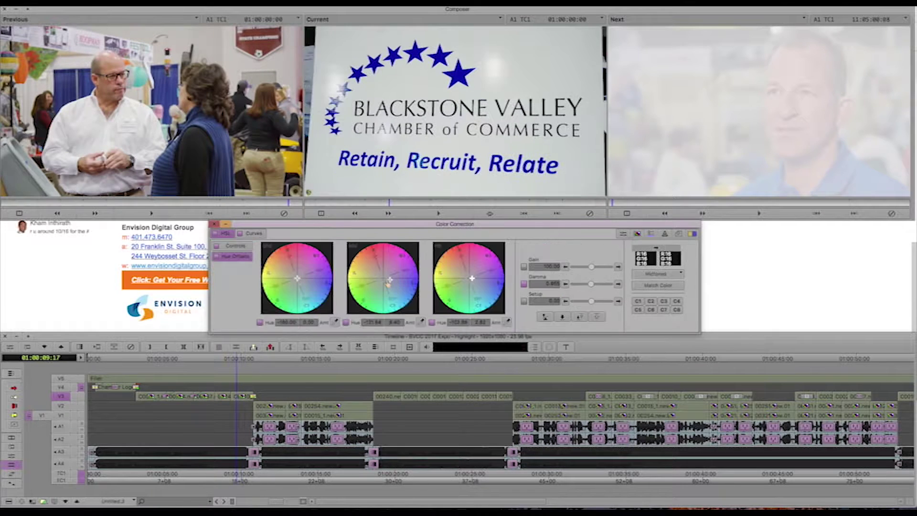
{"action": "left_click_drag", "start_coordinate": [389, 281], "coordinate": [388, 281]}
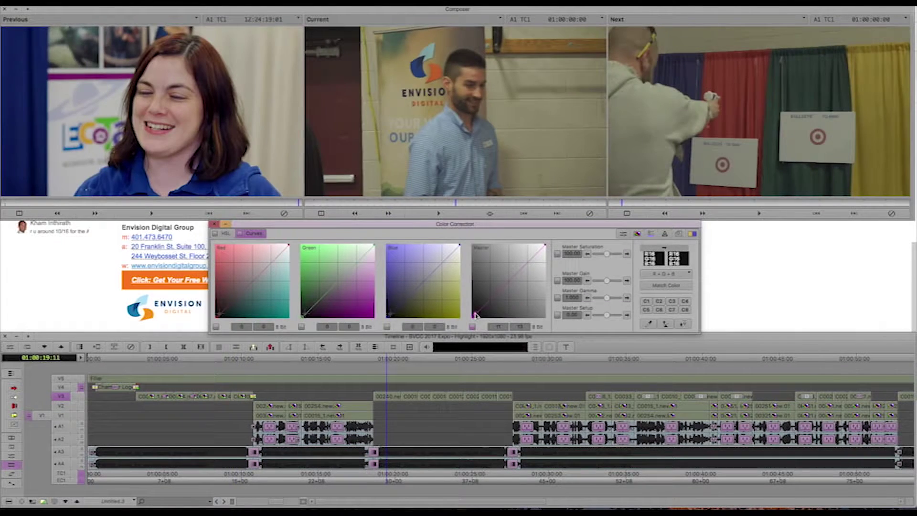
- Deepen the blacks and lift the midtones on the Envision Digital clip's master curve, then auto-balance its hue offsets
{"action": "left_click_drag", "start_coordinate": [476, 316], "coordinate": [481, 313]}
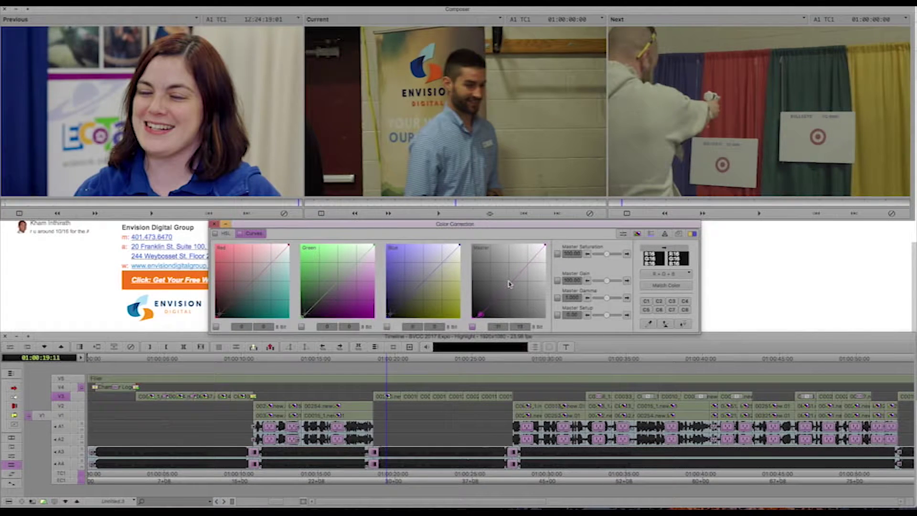
{"action": "left_click_drag", "start_coordinate": [510, 284], "coordinate": [505, 281]}
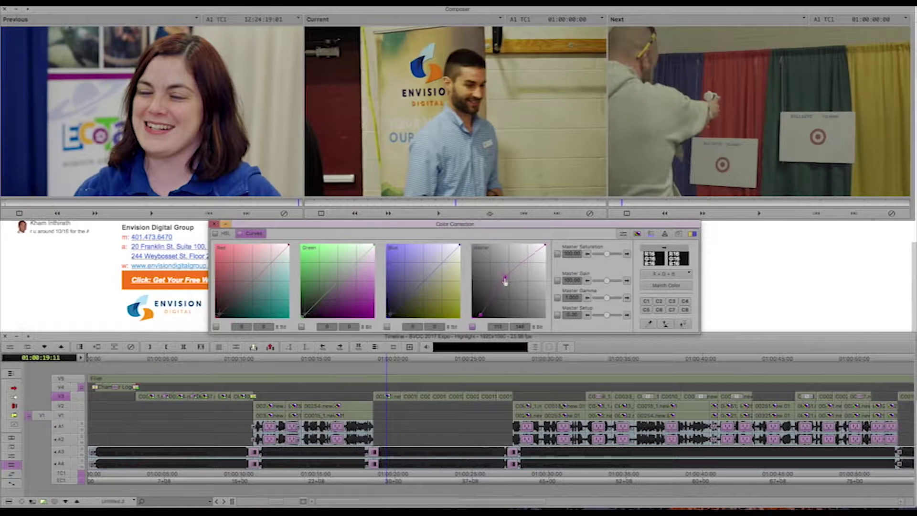
{"action": "left_click", "coordinate": [229, 234]}
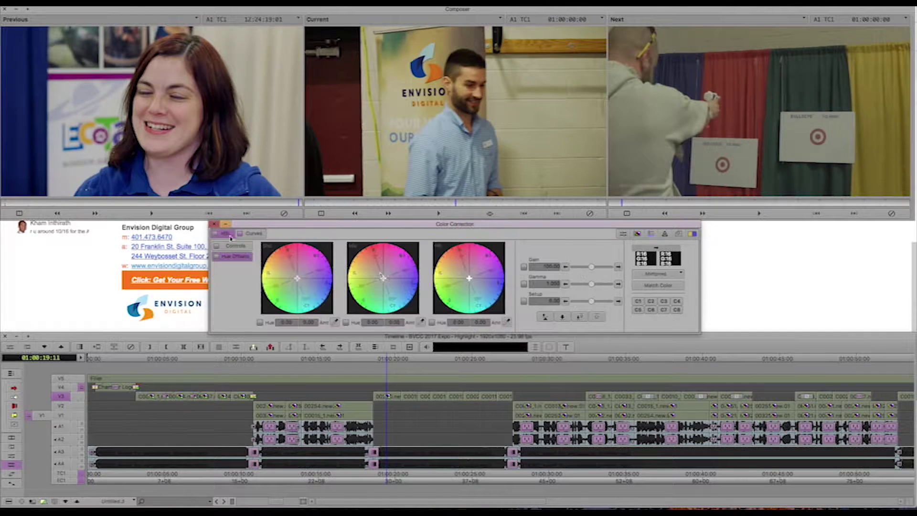
{"action": "left_click", "coordinate": [546, 318]}
- Reduce the Envision Digital clip's midtone and shadow hue offsets, checking the color at several points along the clip
{"action": "left_click_drag", "start_coordinate": [457, 206], "coordinate": [394, 205]}
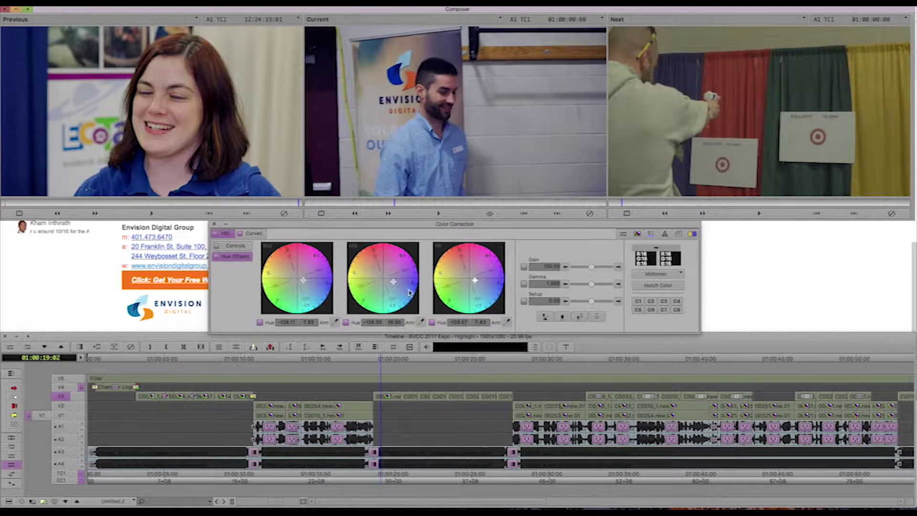
{"action": "left_click_drag", "start_coordinate": [390, 280], "coordinate": [388, 279]}
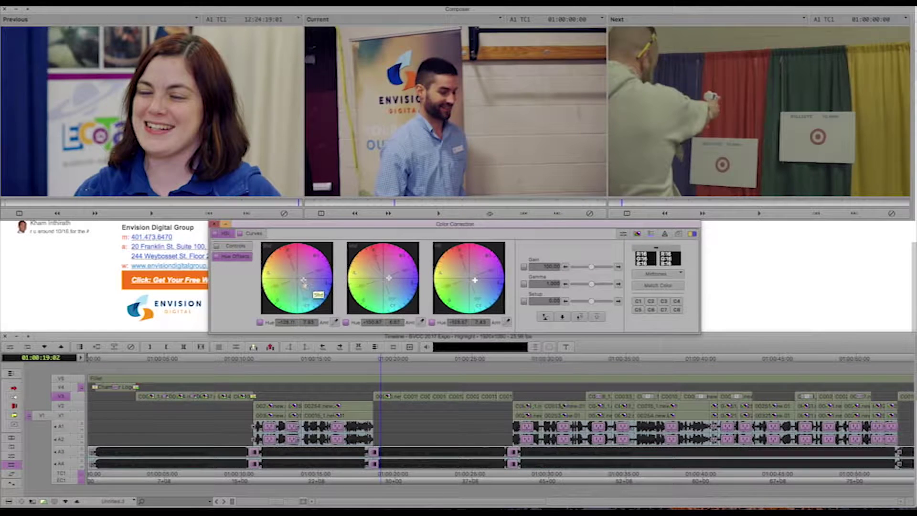
{"action": "left_click_drag", "start_coordinate": [398, 206], "coordinate": [535, 211]}
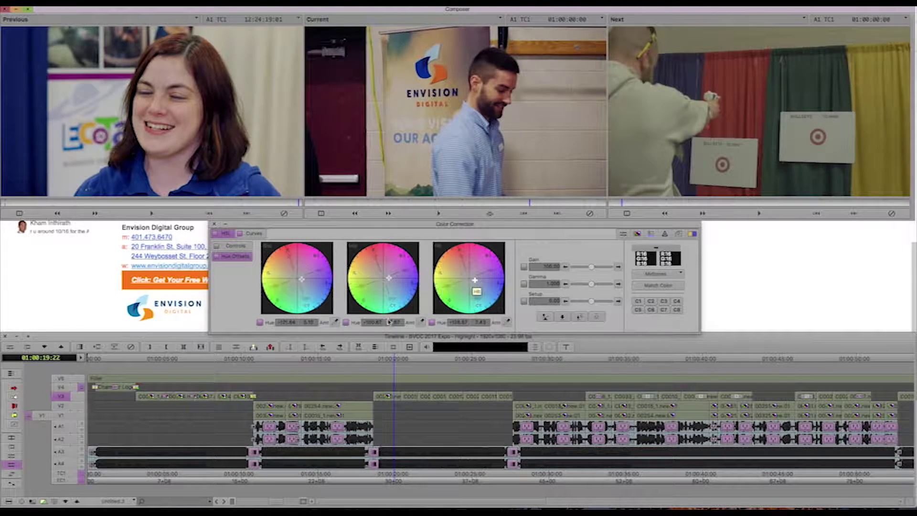
- Apply the color correction to the V3 bullseye-throwing clip at 01:00:21:02 and raise its master curve's midtones
{"action": "left_click", "coordinate": [634, 236]}
{"action": "left_click", "coordinate": [410, 395]}
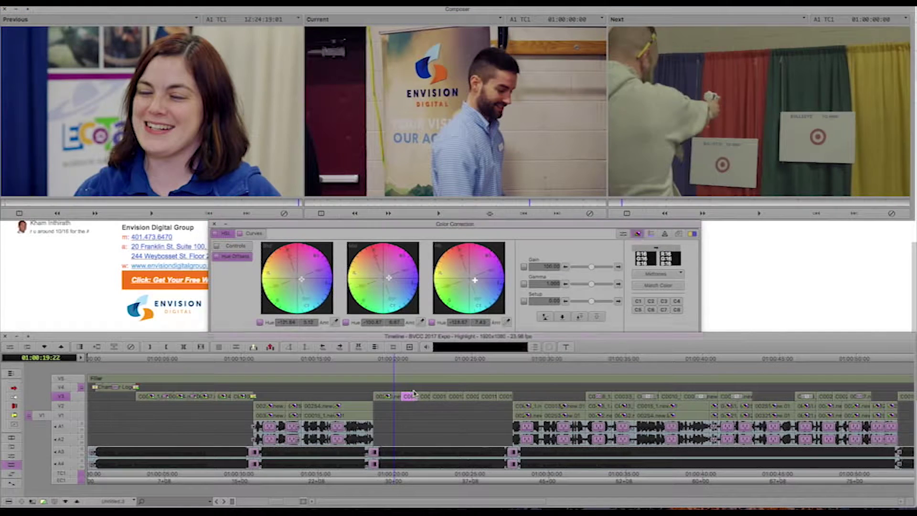
{"action": "left_click", "coordinate": [412, 399]}
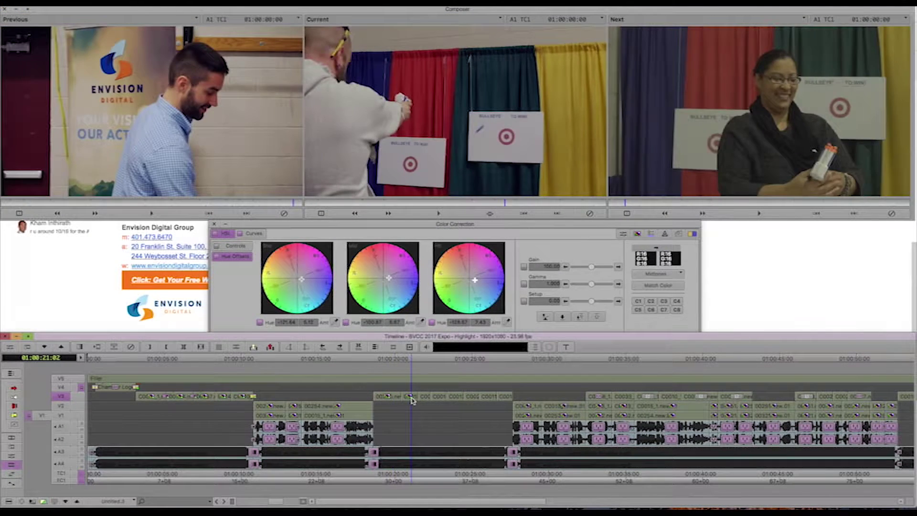
{"action": "left_click", "coordinate": [253, 234]}
{"action": "left_click_drag", "start_coordinate": [508, 283], "coordinate": [500, 274]}
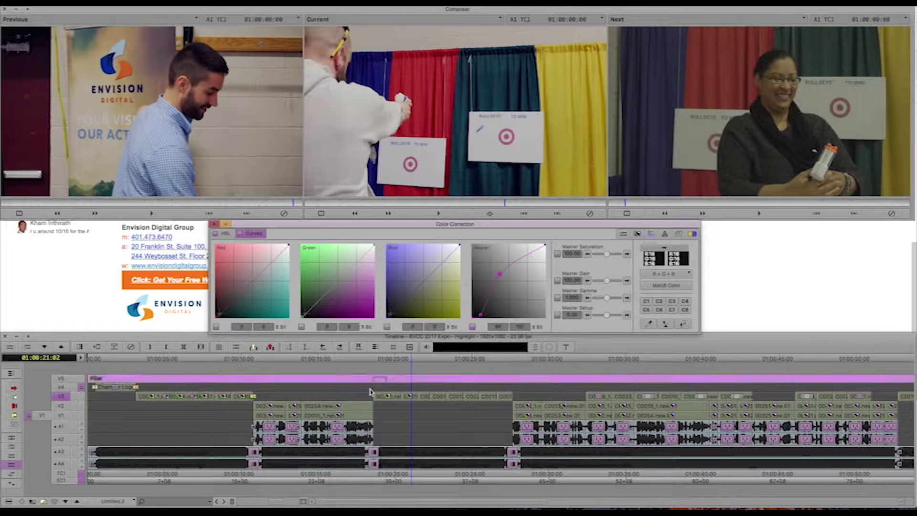
- Apply the same color correction to the V3 clip at 01:00:21:22 and readjust the black point on its master curve
{"action": "left_click", "coordinate": [426, 398]}
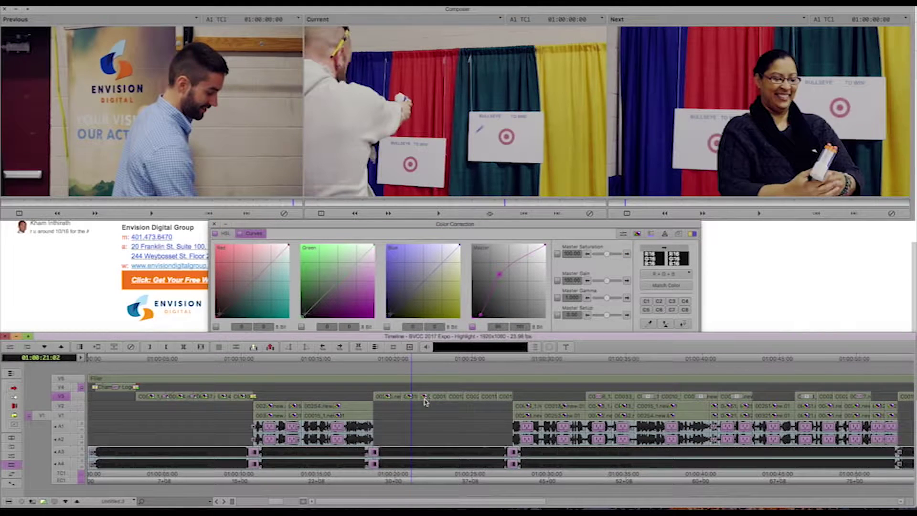
{"action": "left_click", "coordinate": [426, 400]}
{"action": "left_click", "coordinate": [479, 316]}
{"action": "left_click_drag", "start_coordinate": [482, 316], "coordinate": [463, 329]}
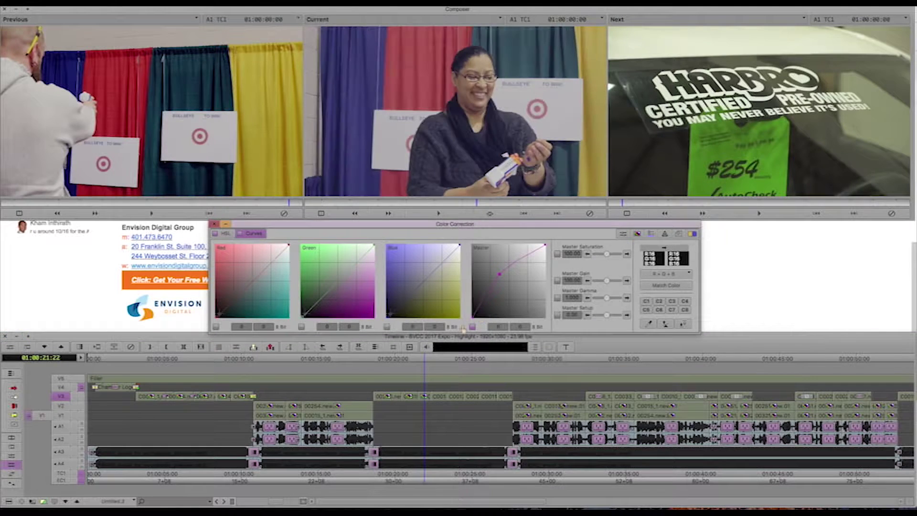
{"action": "left_click_drag", "start_coordinate": [469, 314], "coordinate": [479, 315]}
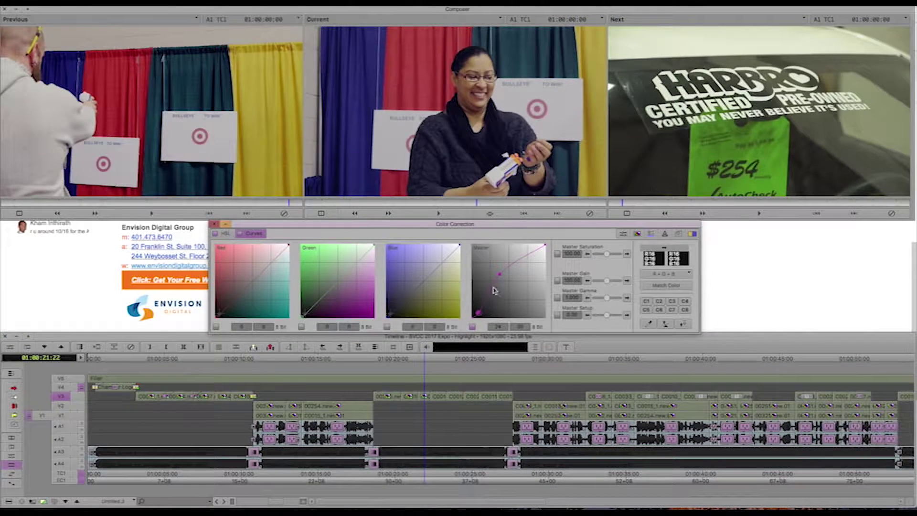
{"action": "left_click", "coordinate": [225, 233]}
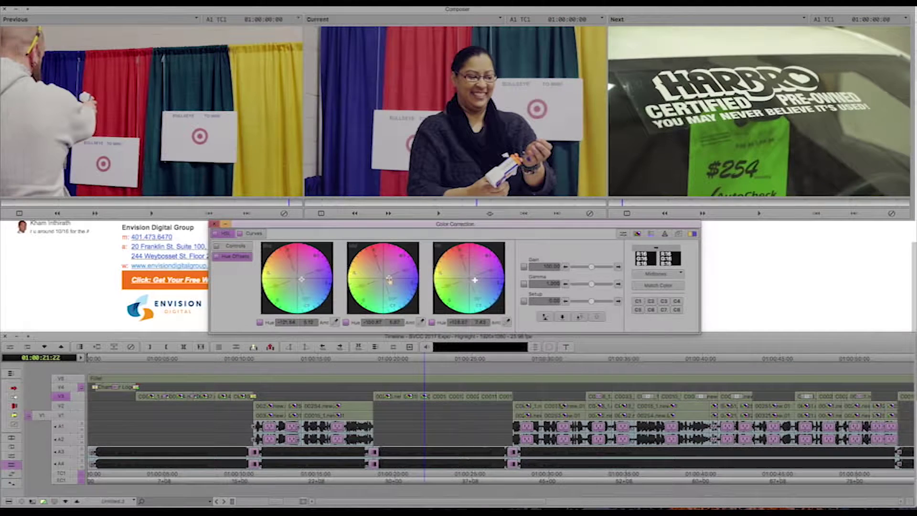
- Reduce the highlight hue offset on the Harbro windshield clip and compare the picture with the HSL correction off and on
{"action": "key", "text": "Down"}
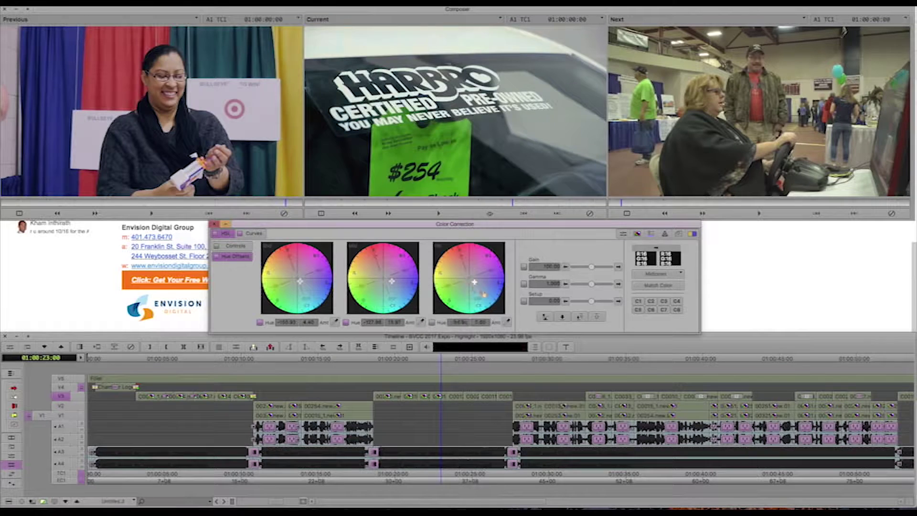
{"action": "left_click_drag", "start_coordinate": [479, 286], "coordinate": [474, 281]}
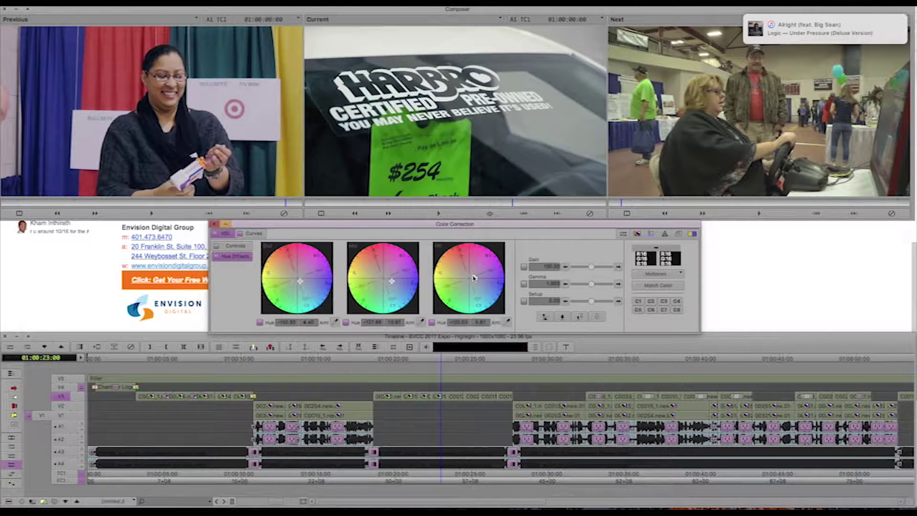
{"action": "left_click", "coordinate": [216, 233]}
{"action": "left_click", "coordinate": [216, 234]}
- Apply the saved C1 correction to the V3 driving simulator clip at 01:00:23:21 and auto-balance its hue offsets
{"action": "left_click", "coordinate": [454, 396]}
{"action": "left_click", "coordinate": [638, 301]}
{"action": "left_click", "coordinate": [545, 316]}
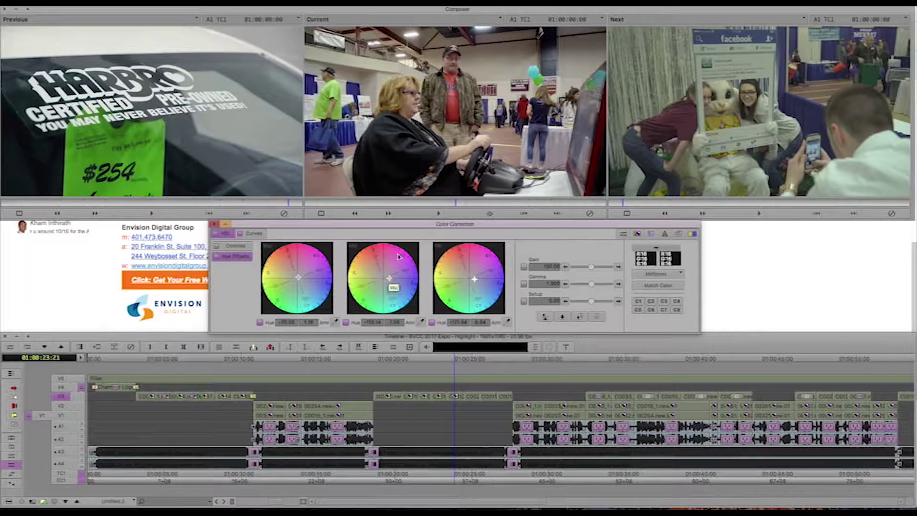
{"action": "left_click", "coordinate": [356, 213]}
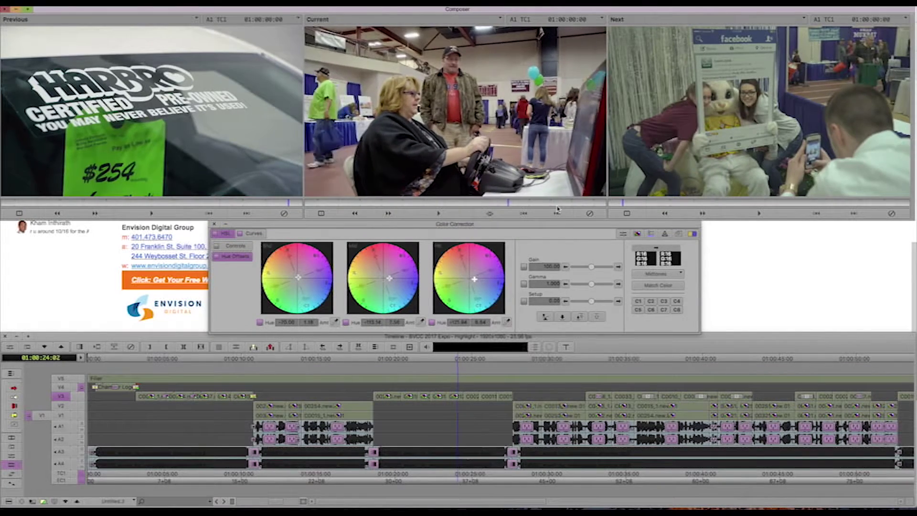
- Apply the color correction to the Facebook frame clip and the V3 clip at 01:00:26:00, then fine-tune the latter's midtone hue offset
{"action": "left_click", "coordinate": [466, 400]}
{"action": "left_click", "coordinate": [488, 401]}
{"action": "left_click", "coordinate": [487, 400]}
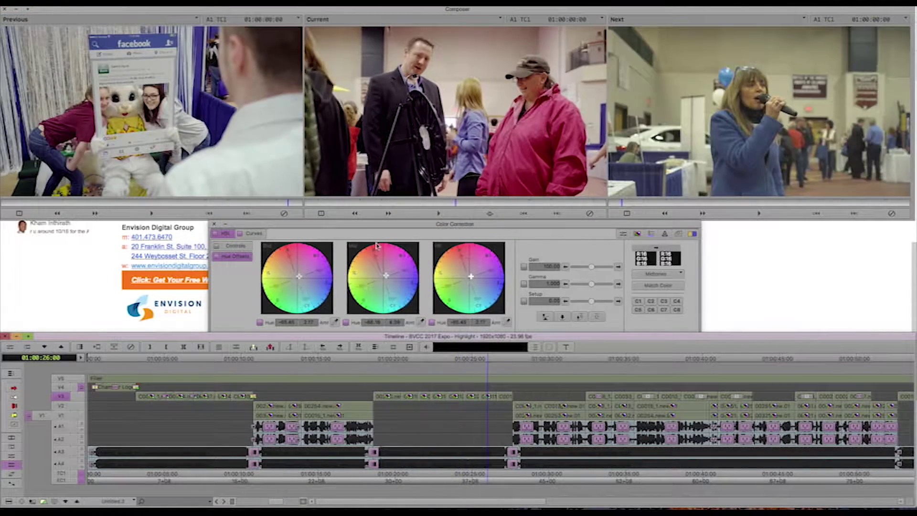
{"action": "left_click", "coordinate": [386, 276]}
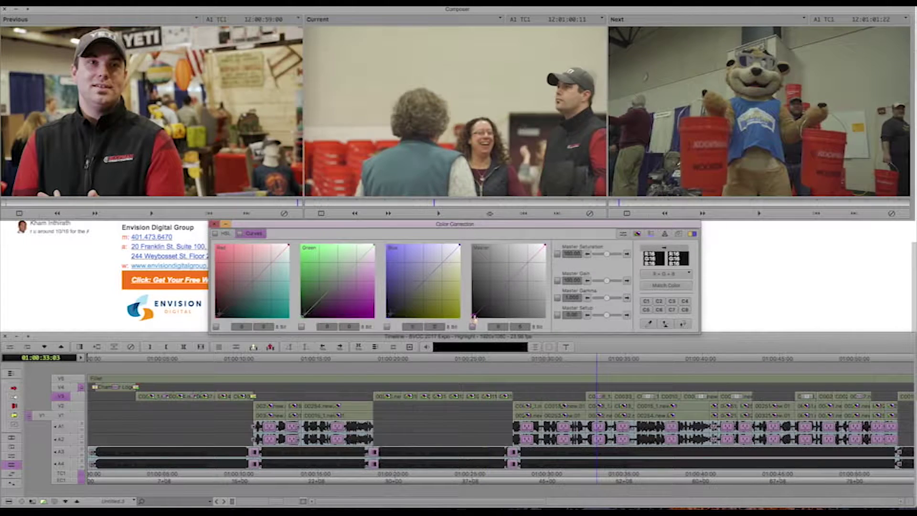
- Deepen the blacks and lift the midtones of the V3 clip at 01:00:33:03, then balance its hue offsets with a weaker midtone shift
{"action": "left_click_drag", "start_coordinate": [477, 317], "coordinate": [480, 319]}
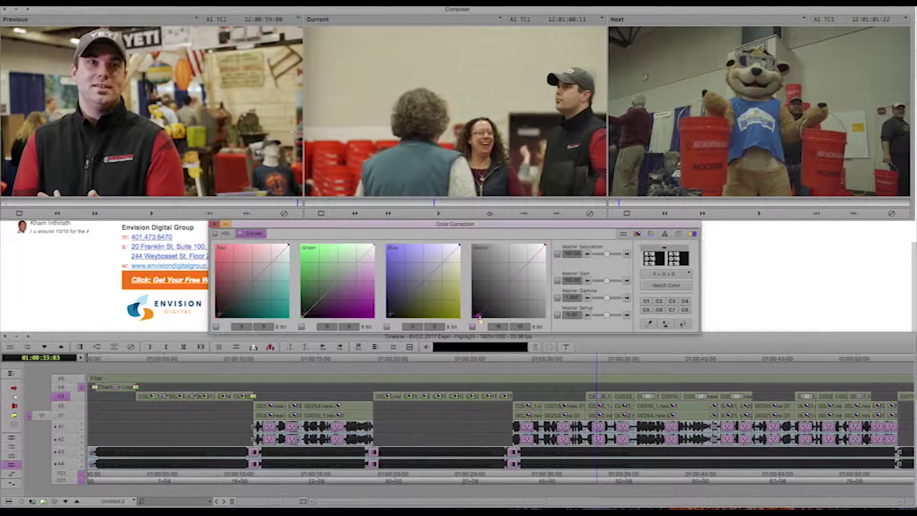
{"action": "left_click", "coordinate": [505, 281]}
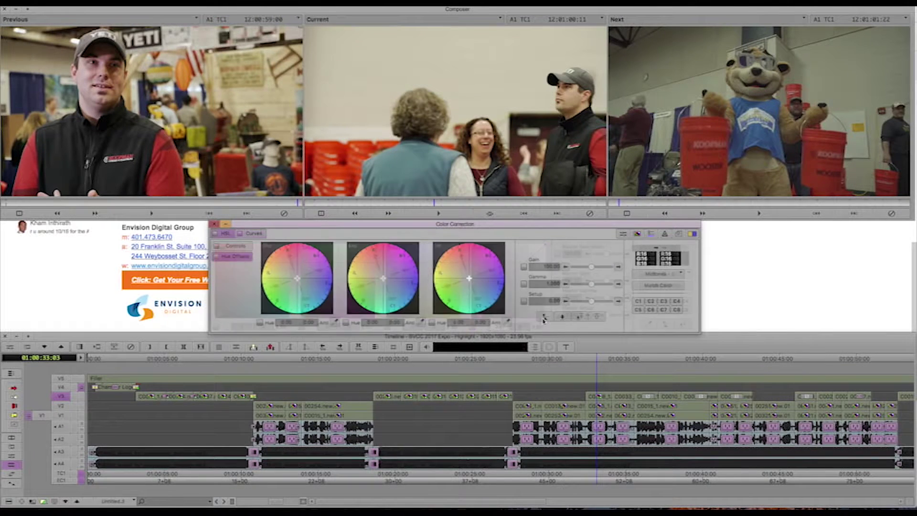
{"action": "left_click_drag", "start_coordinate": [441, 208], "coordinate": [532, 208]}
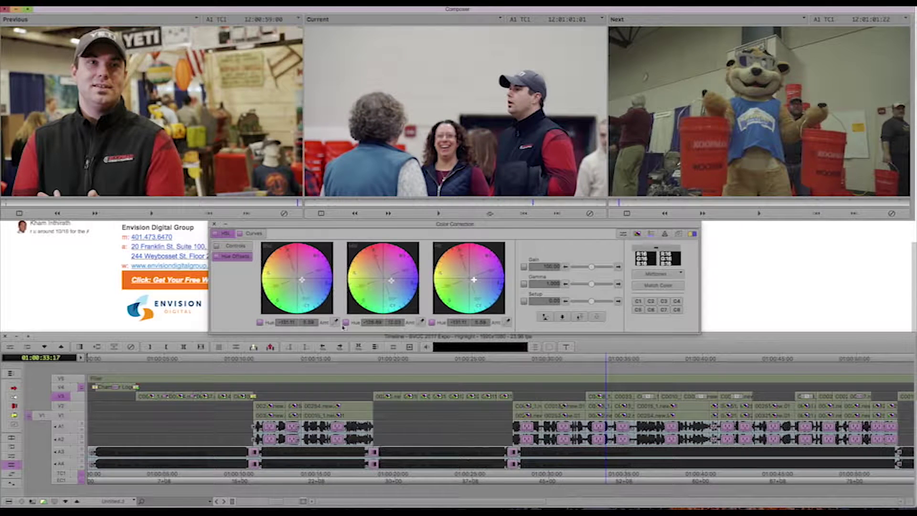
{"action": "left_click", "coordinate": [391, 282]}
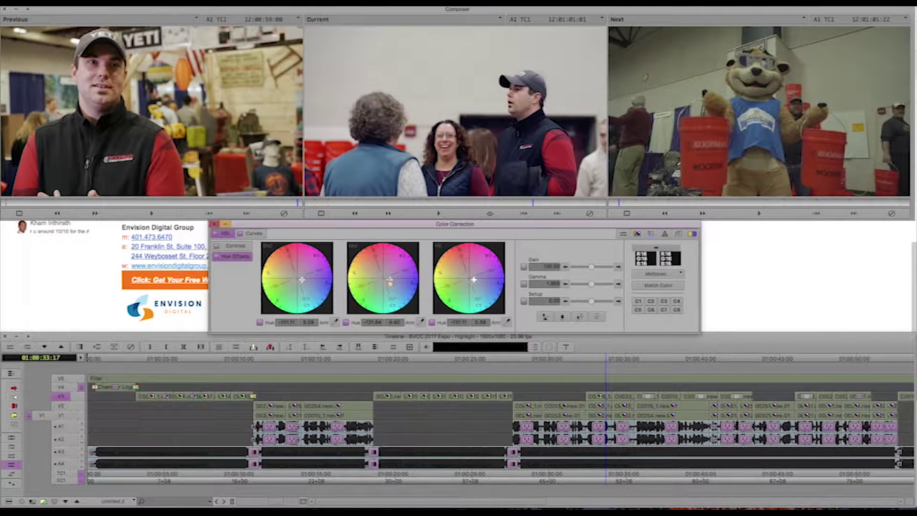
- Apply the color correction to the V3 mascot clip and the clip at 01:00:36:05, then lift the latter's master curve midtones
{"action": "left_click", "coordinate": [637, 234]}
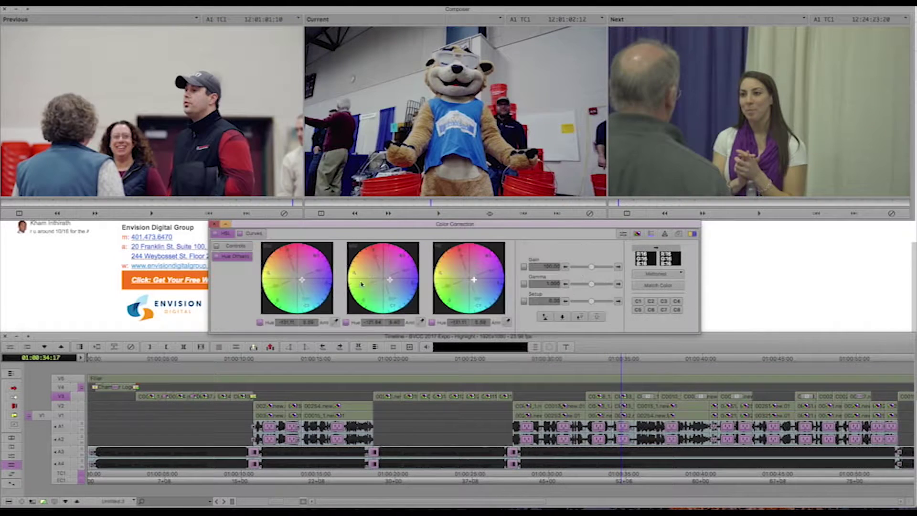
{"action": "left_click", "coordinate": [631, 359]}
{"action": "left_click_drag", "start_coordinate": [637, 234], "coordinate": [648, 396]}
{"action": "left_click", "coordinate": [646, 359]}
{"action": "left_click", "coordinate": [252, 234]}
{"action": "left_click_drag", "start_coordinate": [500, 277], "coordinate": [502, 278]}
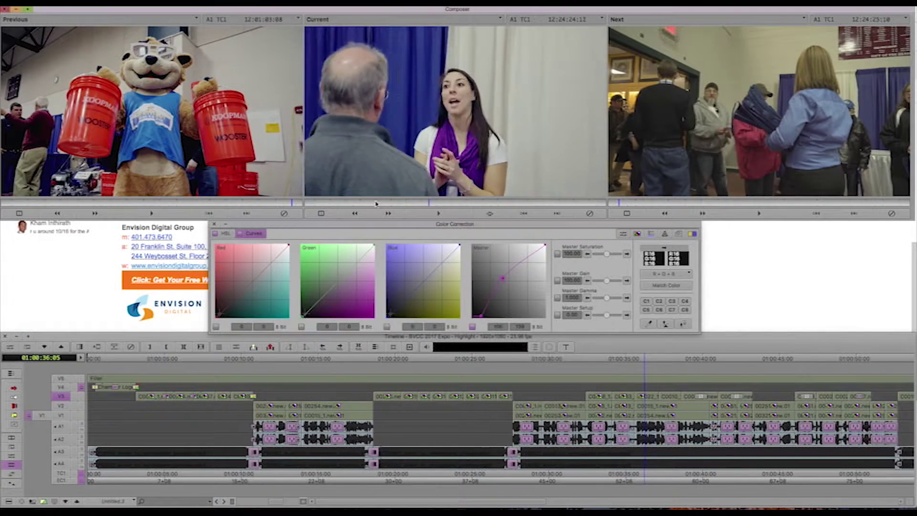
- Apply the color correction to the V3 clip at 01:00:37:19 and readjust its master curve's highlights and black point
{"action": "left_click", "coordinate": [670, 398]}
{"action": "left_click", "coordinate": [671, 398]}
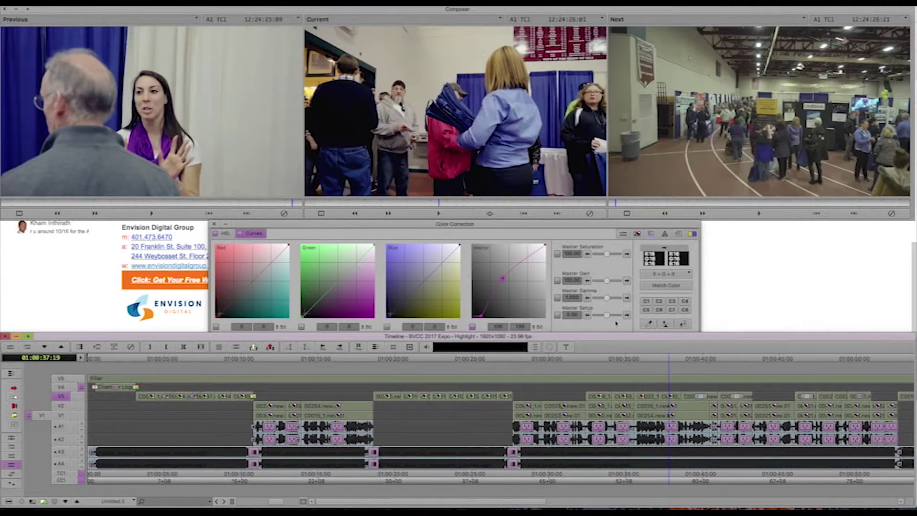
{"action": "left_click", "coordinate": [682, 324]}
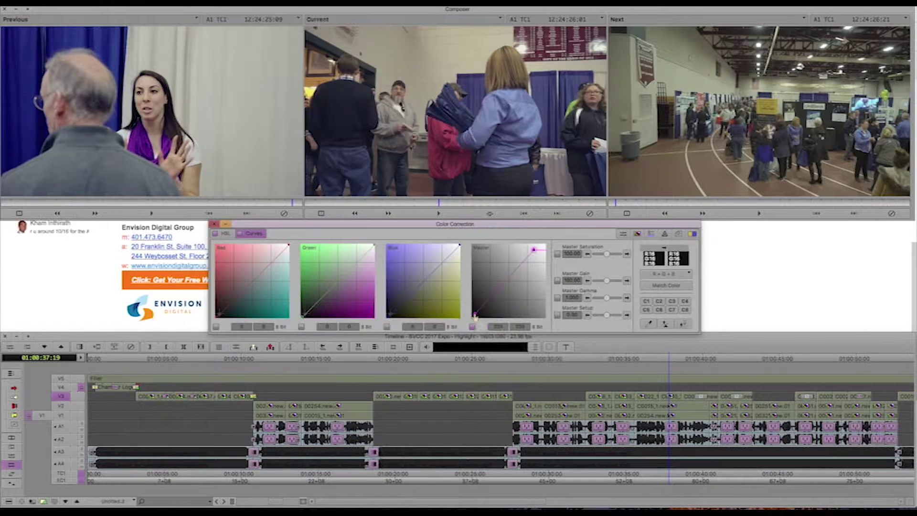
{"action": "left_click_drag", "start_coordinate": [477, 317], "coordinate": [477, 318]}
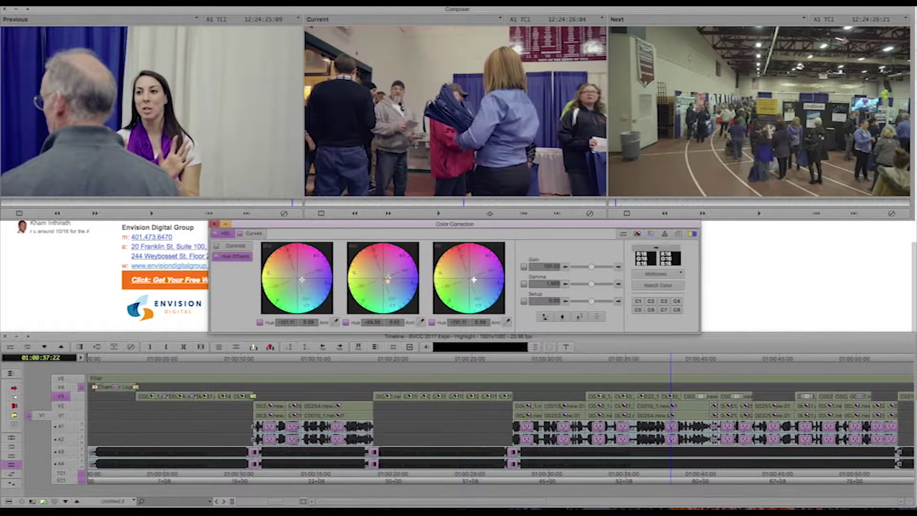
- Apply the color correction to the V3 clip near 01:00:42 and auto-balance its hue offsets
{"action": "left_click_drag", "start_coordinate": [638, 233], "coordinate": [736, 397]}
{"action": "left_click", "coordinate": [546, 318]}
- Apply the color correction to the V3 booth clip at 01:00:46:15 and reduce its midtone hue offset
{"action": "scroll", "coordinate": [554, 401], "scroll_direction": "right", "scroll_amount": 5}
{"action": "left_click_drag", "start_coordinate": [637, 233], "coordinate": [576, 396]}
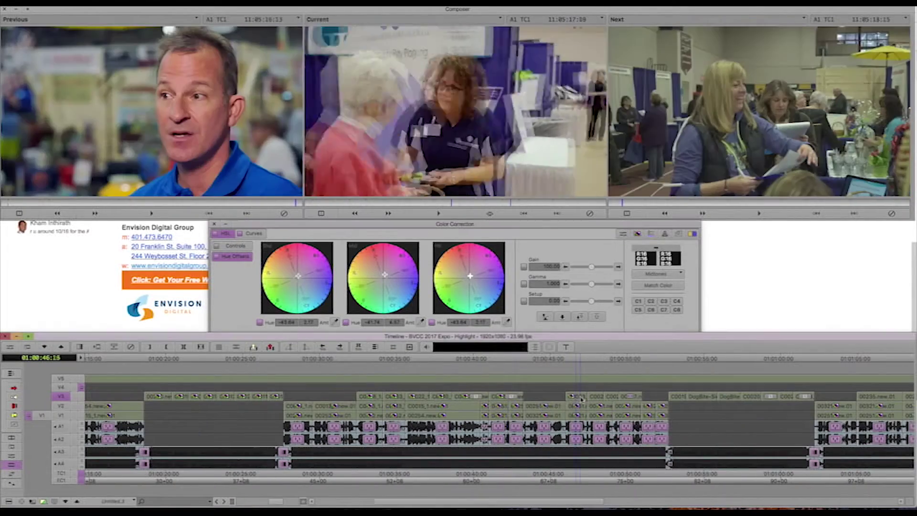
{"action": "left_click_drag", "start_coordinate": [385, 275], "coordinate": [383, 277]}
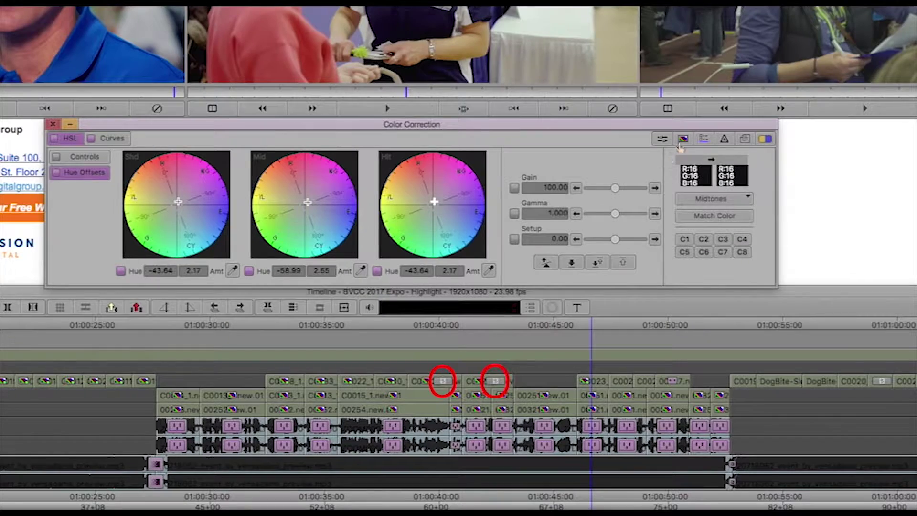
- Apply the color correction to the V3 clip at 01:00:48:03 and fine-tune its gamma
{"action": "left_click_drag", "start_coordinate": [683, 139], "coordinate": [622, 390]}
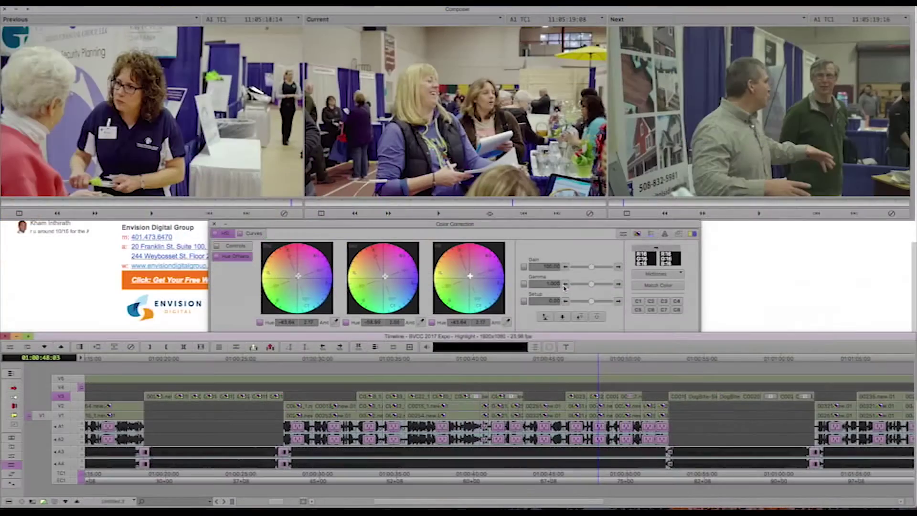
{"action": "left_click", "coordinate": [576, 214]}
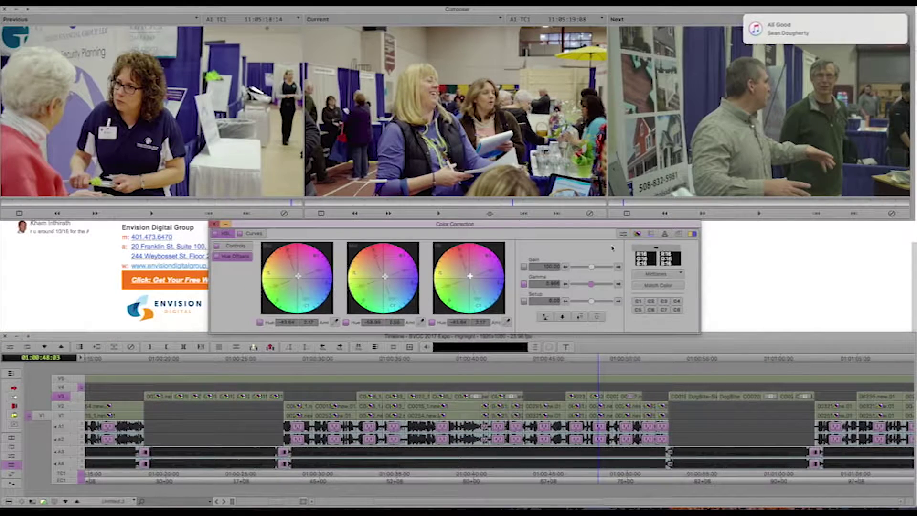
- Apply the color correction to the V3 clip at 01:00:48:20 and nest it with the existing effect on the clip at 01:00:50:04
{"action": "left_click", "coordinate": [608, 403]}
{"action": "left_click_drag", "start_coordinate": [609, 403], "coordinate": [611, 404]}
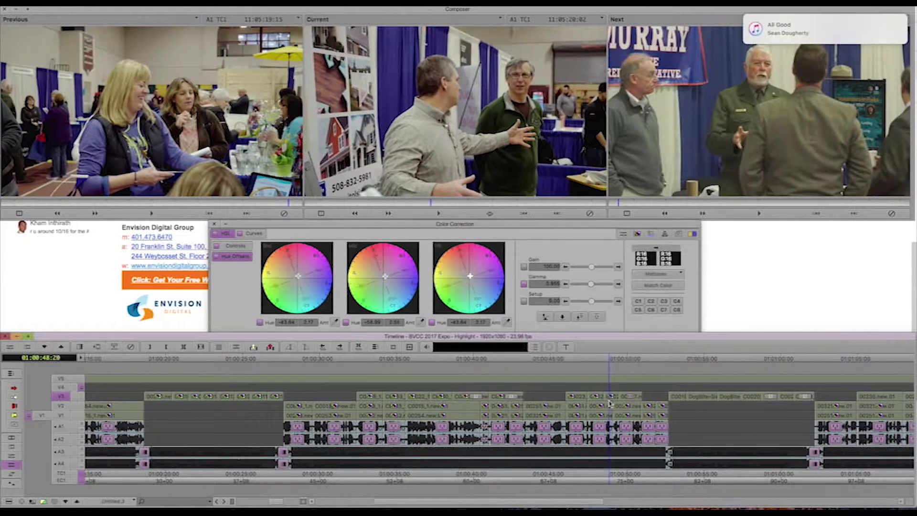
{"action": "left_click", "coordinate": [629, 395]}
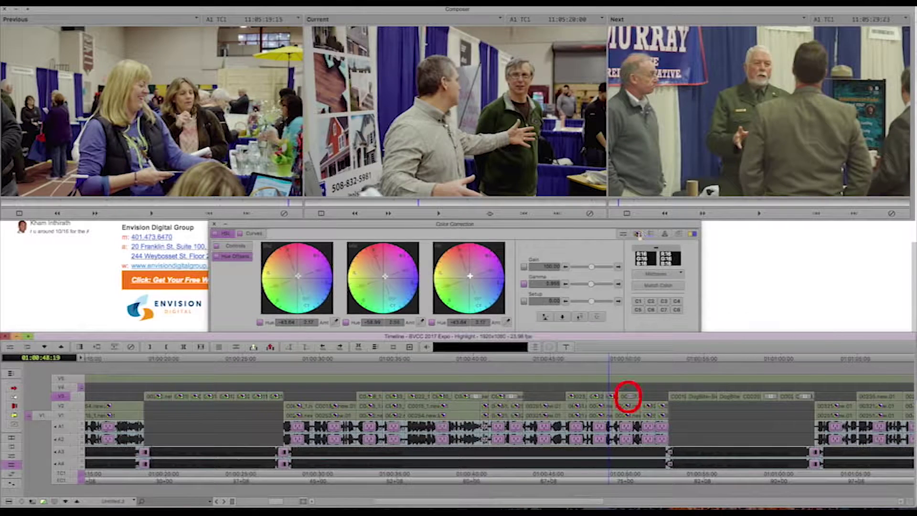
{"action": "left_click", "coordinate": [632, 395]}
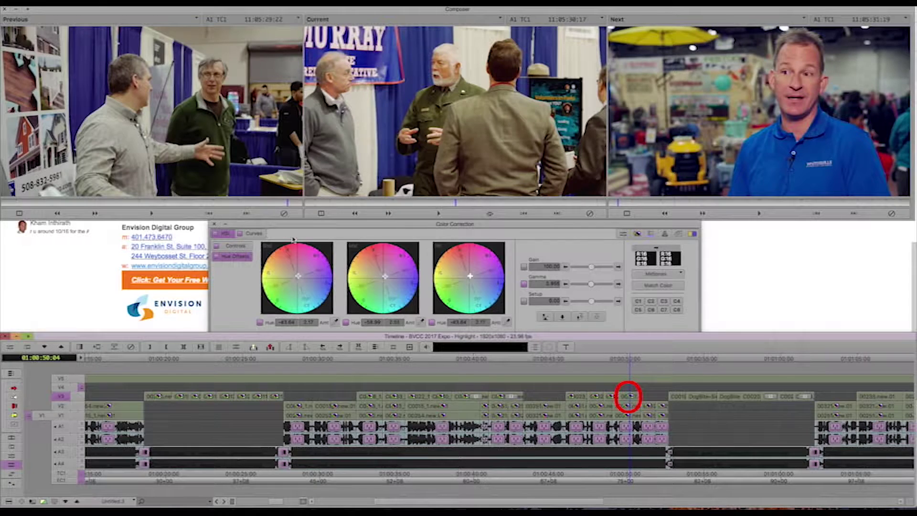
- Adjust the master curve's midpoint and set the master gamma to 1.000 on the V3 clip at 01:00:50:04
{"action": "left_click", "coordinate": [253, 233]}
{"action": "left_click_drag", "start_coordinate": [504, 281], "coordinate": [505, 282]}
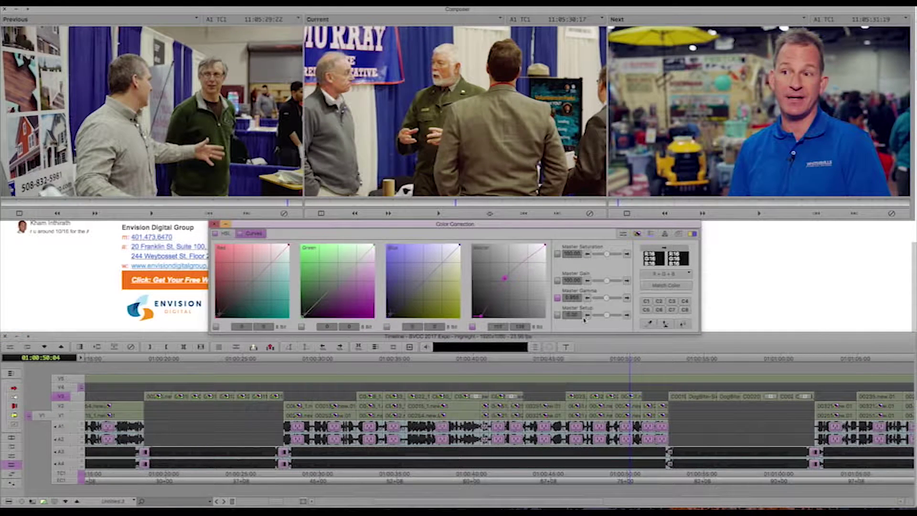
{"action": "left_click", "coordinate": [628, 298]}
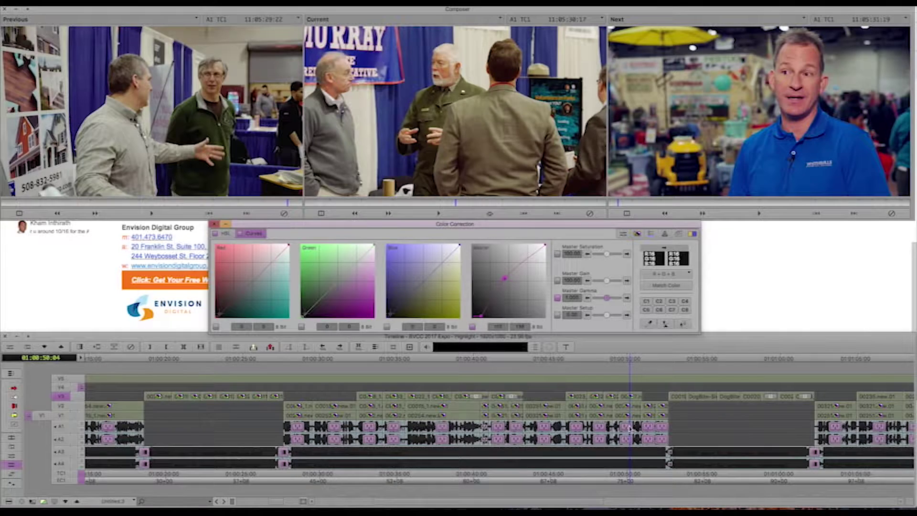
- Play the V3 clip at 01:00:50:04 briefly and fine-tune its midtone hue offset
{"action": "left_click", "coordinate": [629, 401]}
{"action": "key", "text": "space"}
{"action": "left_click", "coordinate": [224, 233]}
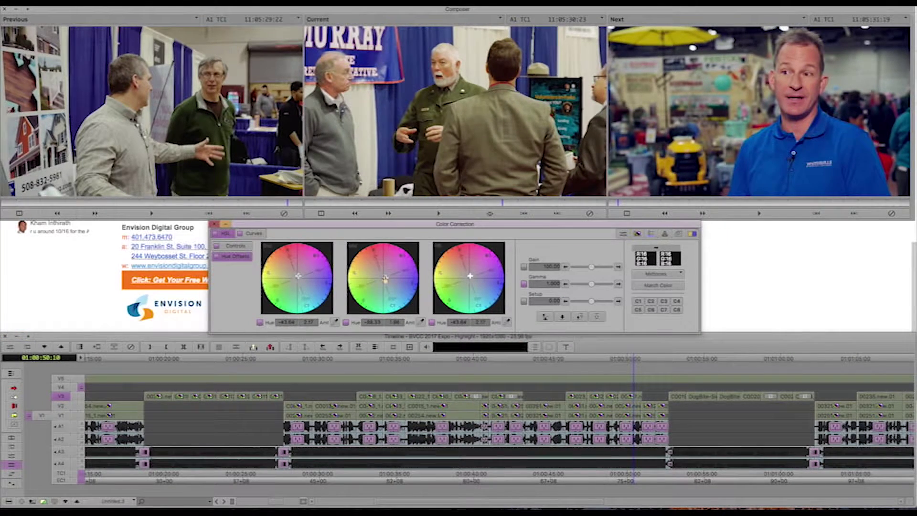
- Color-correct the V3 stage clip at 01:00:53:06 by adjusting its master curve and auto-balancing its hue offsets
{"action": "scroll", "coordinate": [594, 431], "scroll_direction": "right", "scroll_amount": 3}
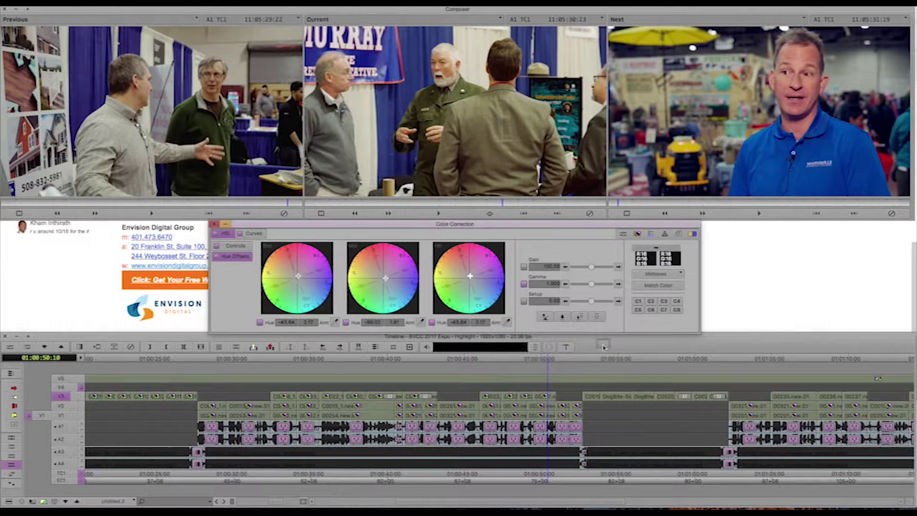
{"action": "left_click", "coordinate": [591, 398]}
{"action": "key", "text": "space"}
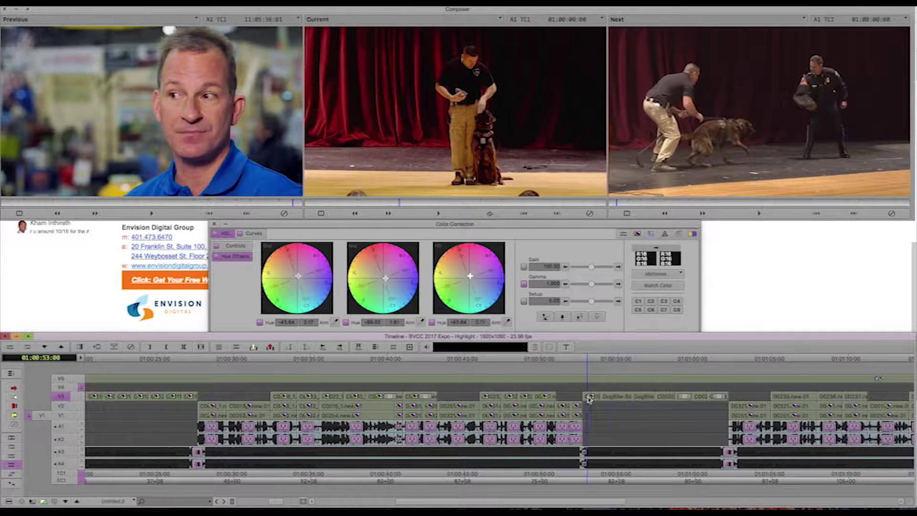
{"action": "left_click", "coordinate": [259, 234]}
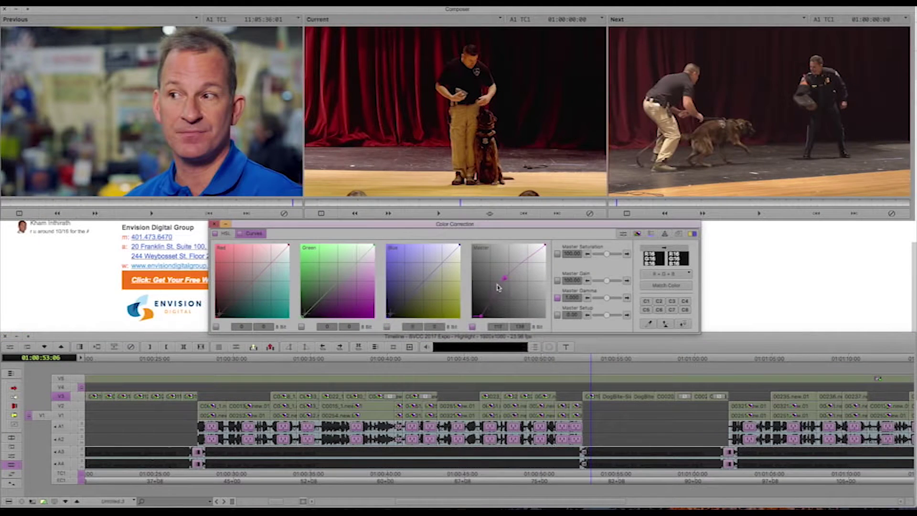
{"action": "left_click_drag", "start_coordinate": [508, 281], "coordinate": [504, 280]}
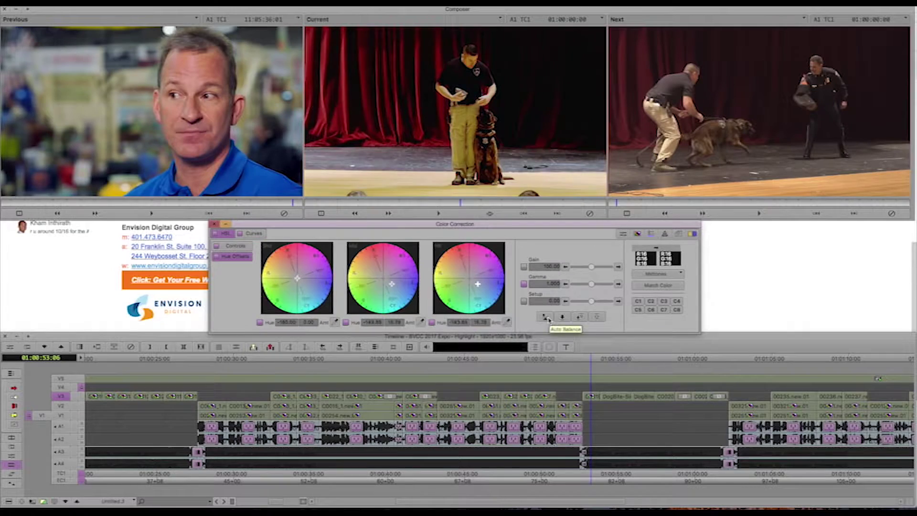
{"action": "left_click", "coordinate": [547, 318]}
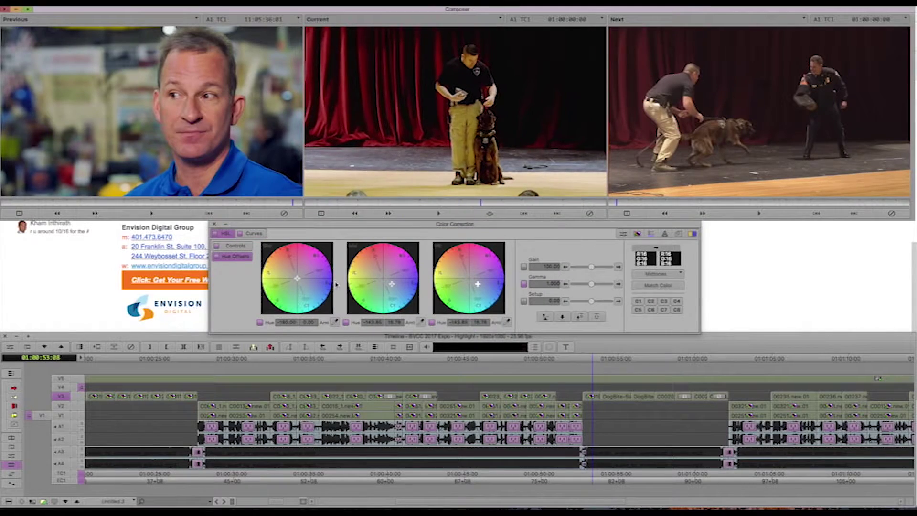
- Apply the color correction to the following DogBite and C0020 clips on V3 and set the master curve's shadow point to 25 at 01:00:58:07
{"action": "left_click", "coordinate": [616, 378]}
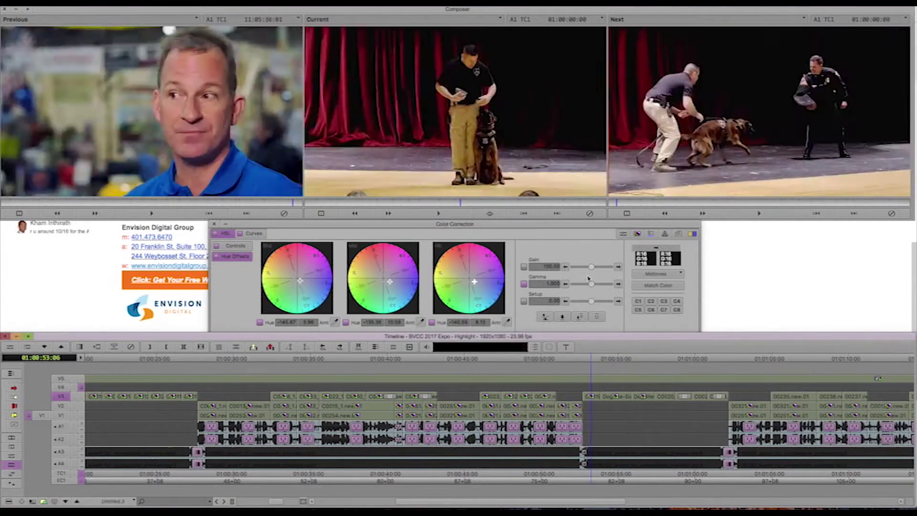
{"action": "left_click", "coordinate": [666, 377]}
{"action": "left_click", "coordinate": [257, 235]}
{"action": "left_click_drag", "start_coordinate": [488, 204], "coordinate": [514, 205]}
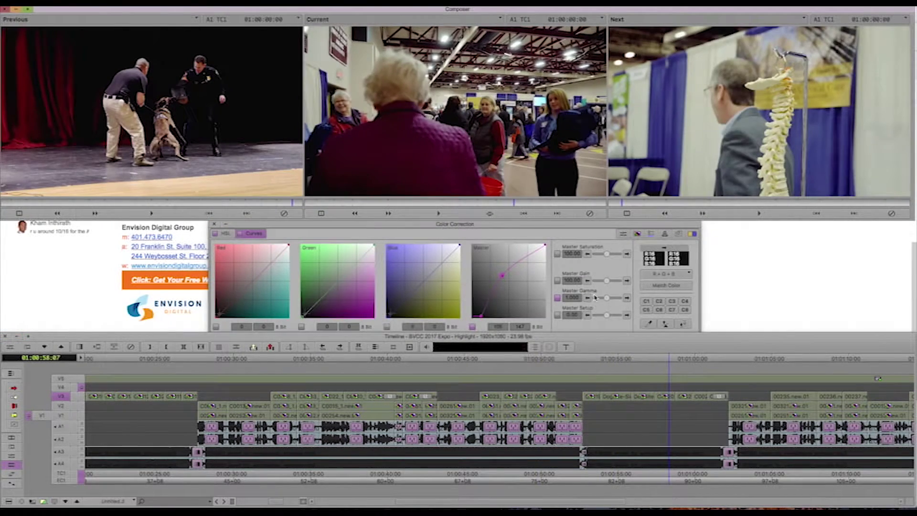
{"action": "left_click", "coordinate": [479, 313]}
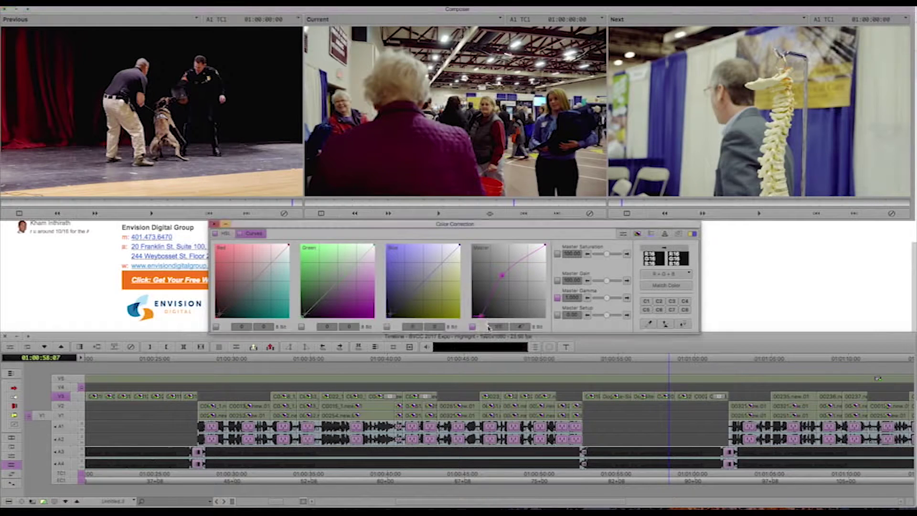
{"action": "type", "text": "25"}
{"action": "key", "text": "space"}
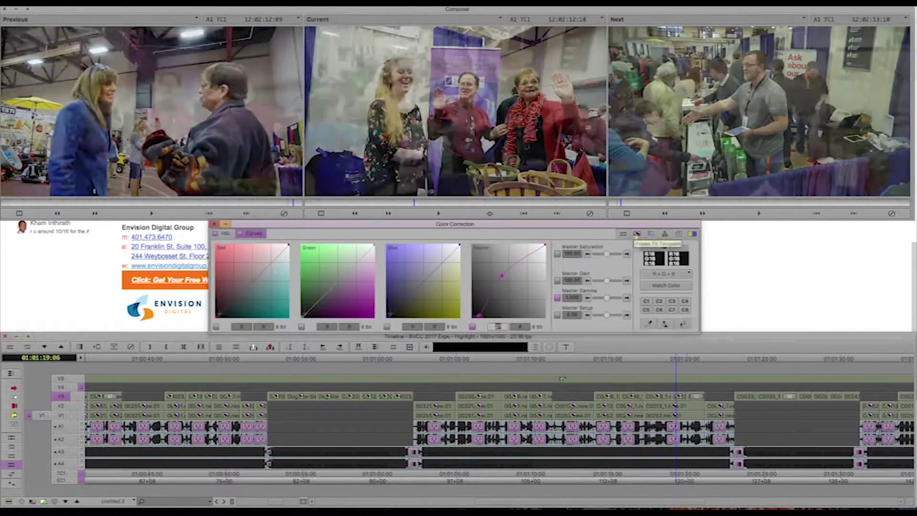
- Lower the master curve's midpoint and fine-tune the midtone hue offset of the V3 booth clip at 01:01:20:13
{"action": "left_click", "coordinate": [696, 396]}
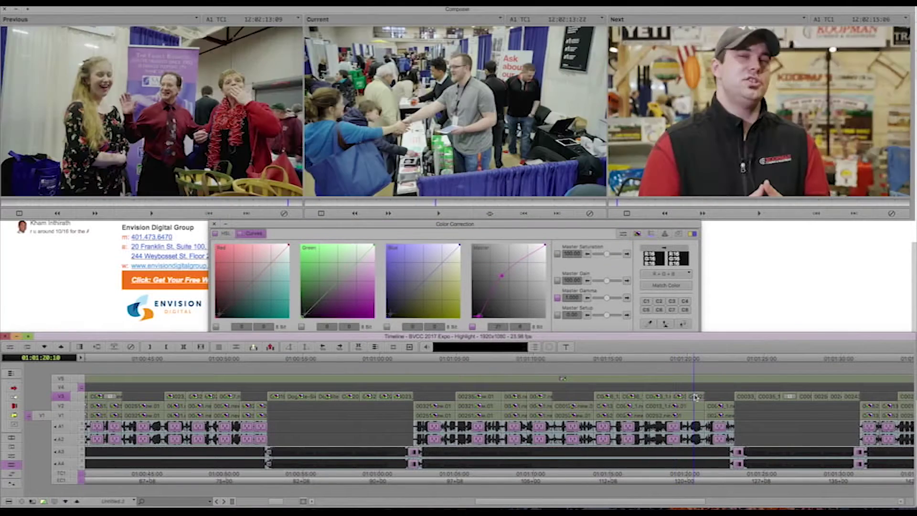
{"action": "left_click_drag", "start_coordinate": [501, 277], "coordinate": [505, 279]}
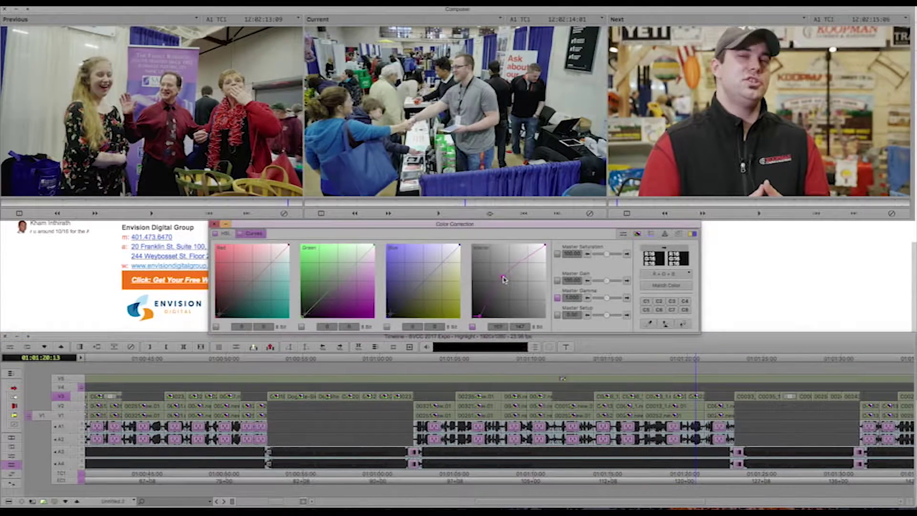
{"action": "left_click", "coordinate": [229, 235]}
{"action": "left_click_drag", "start_coordinate": [388, 281], "coordinate": [387, 280]}
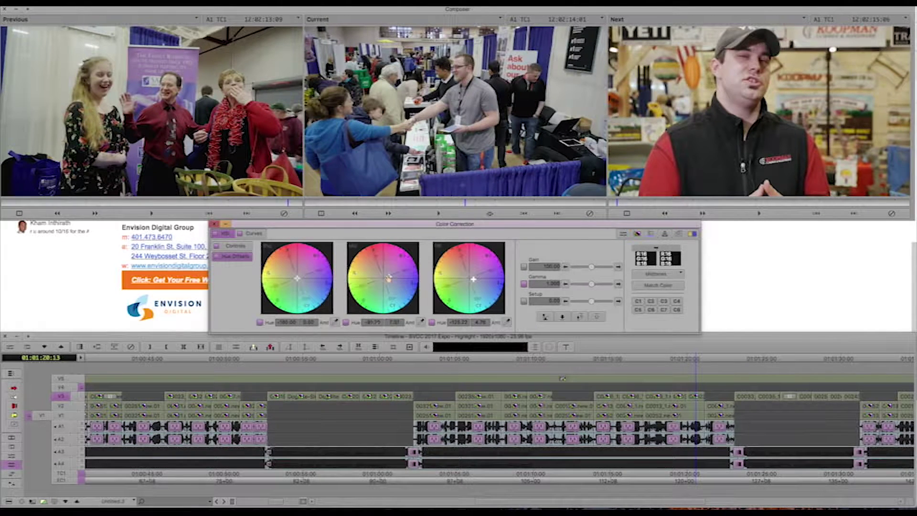
- Apply the color correction to the V3 clips from 01:01:23:20 through 01:01:27:18
{"action": "key", "text": "s"}
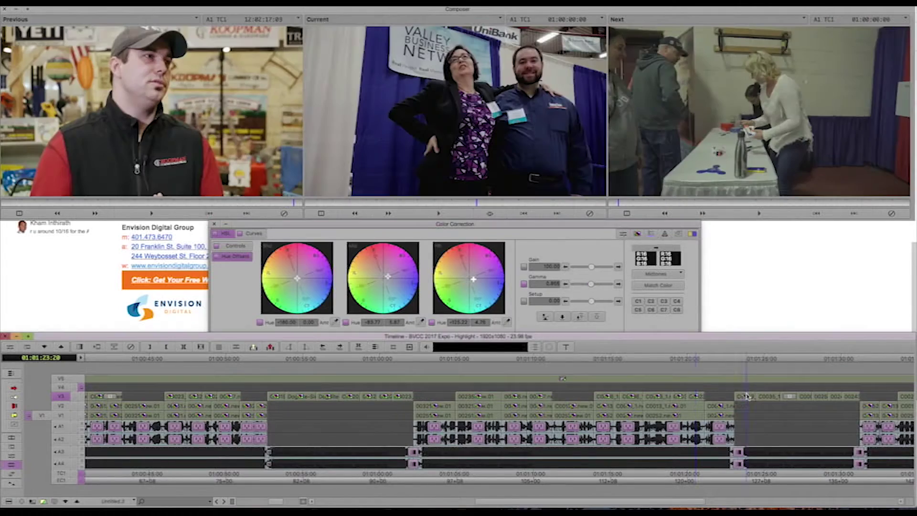
{"action": "key", "text": "s"}
{"action": "key", "text": "s"}
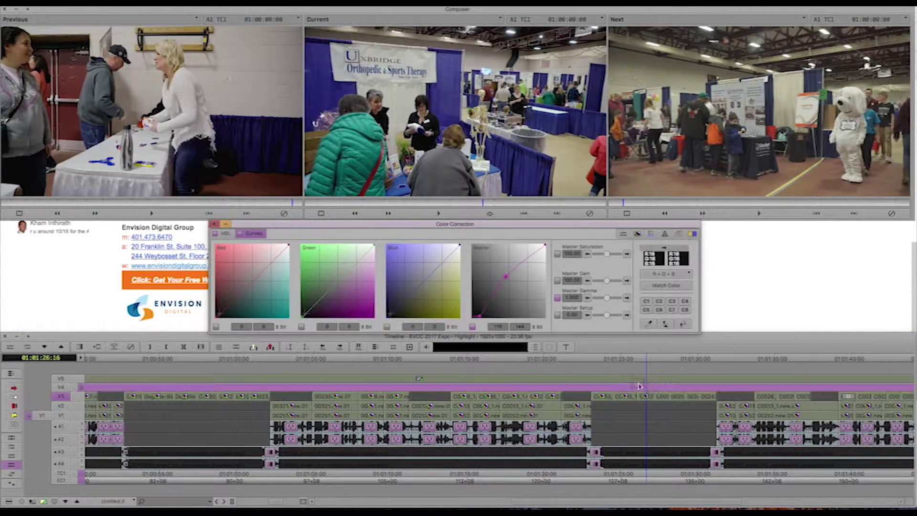
{"action": "left_click", "coordinate": [661, 397]}
{"action": "left_click", "coordinate": [660, 399]}
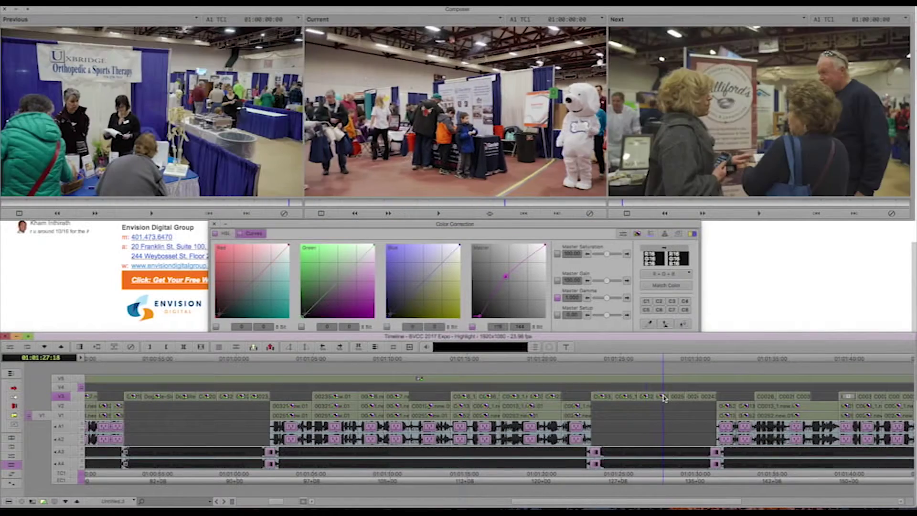
- Apply the color correction to the remaining V3 clips from 01:01:28:14 through 01:01:30:16
{"action": "left_click", "coordinate": [622, 239]}
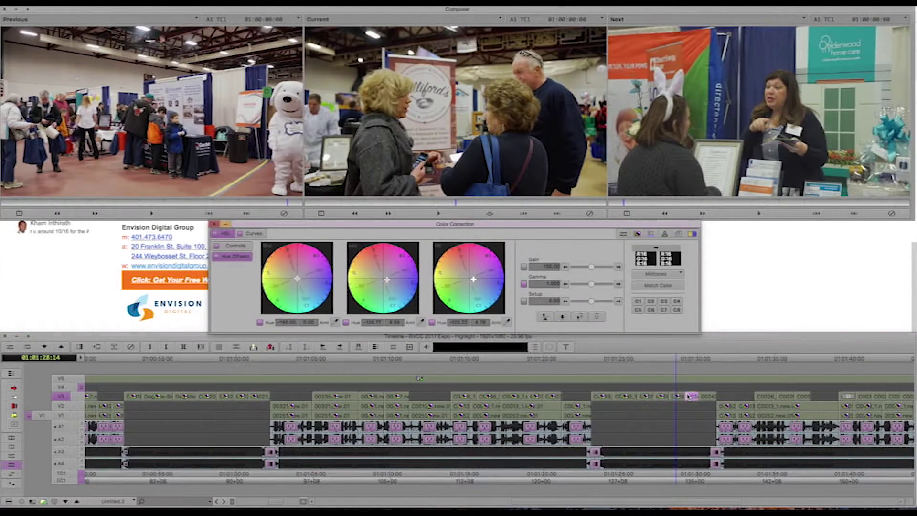
{"action": "key", "text": "s"}
{"action": "key", "text": "s"}
- Apply the color correction to the V3 food-serving clips at 01:01:34:21 and 01:01:36:00 and auto-balance the second clip's hue offsets
{"action": "left_click_drag", "start_coordinate": [552, 502], "coordinate": [715, 505]}
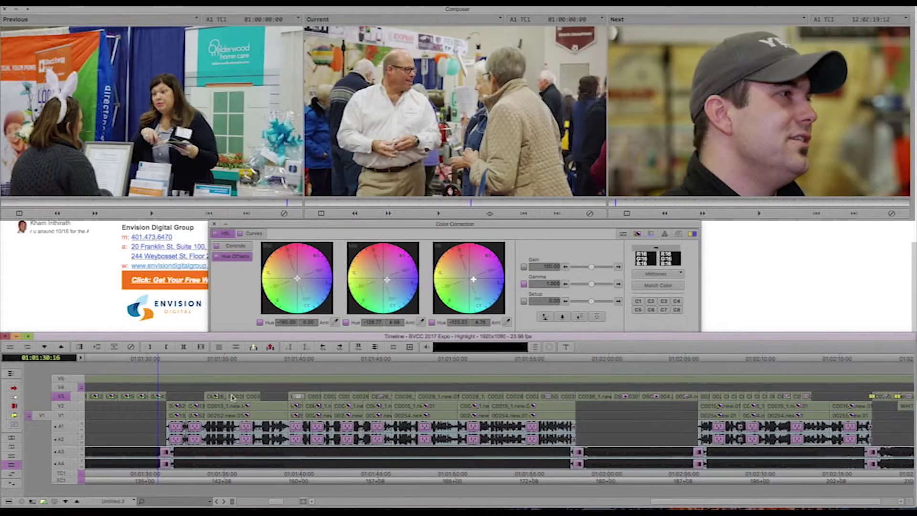
{"action": "left_click", "coordinate": [222, 388]}
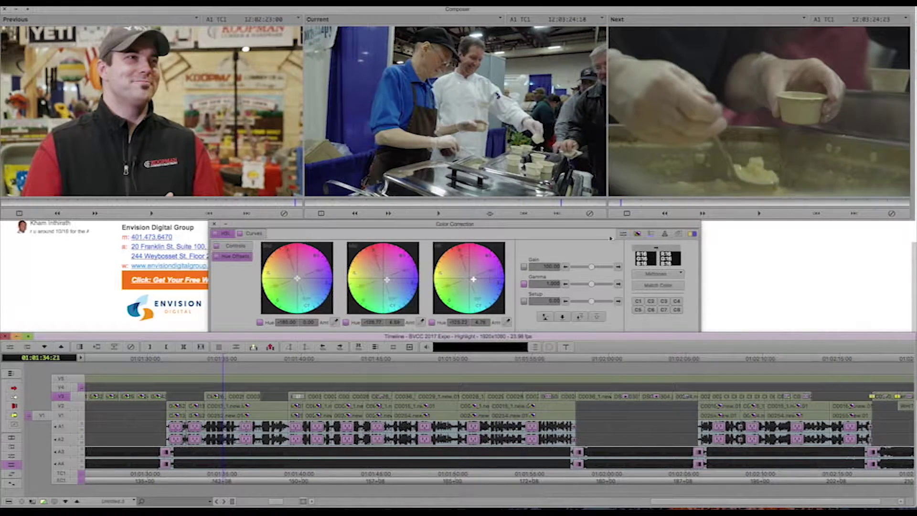
{"action": "left_click", "coordinate": [239, 398]}
{"action": "left_click", "coordinate": [242, 398]}
{"action": "left_click", "coordinate": [239, 397]}
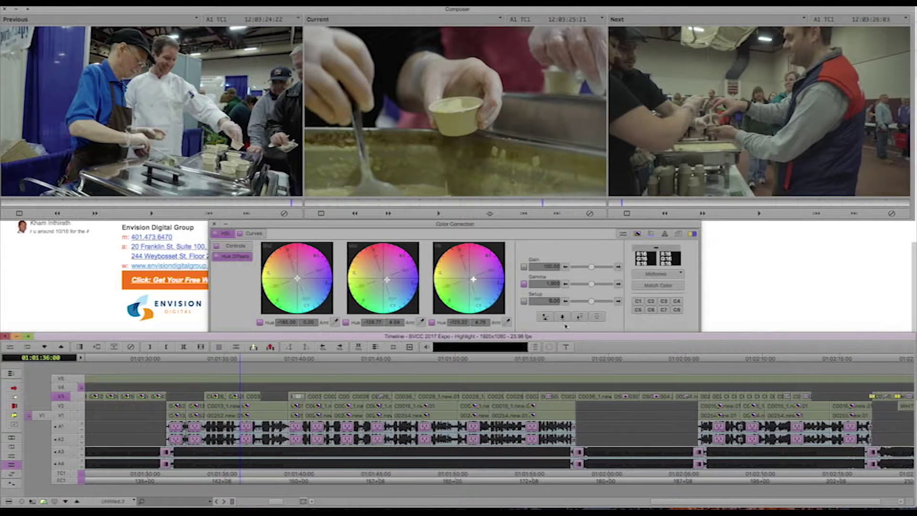
{"action": "left_click", "coordinate": [527, 320]}
{"action": "left_click", "coordinate": [546, 318]}
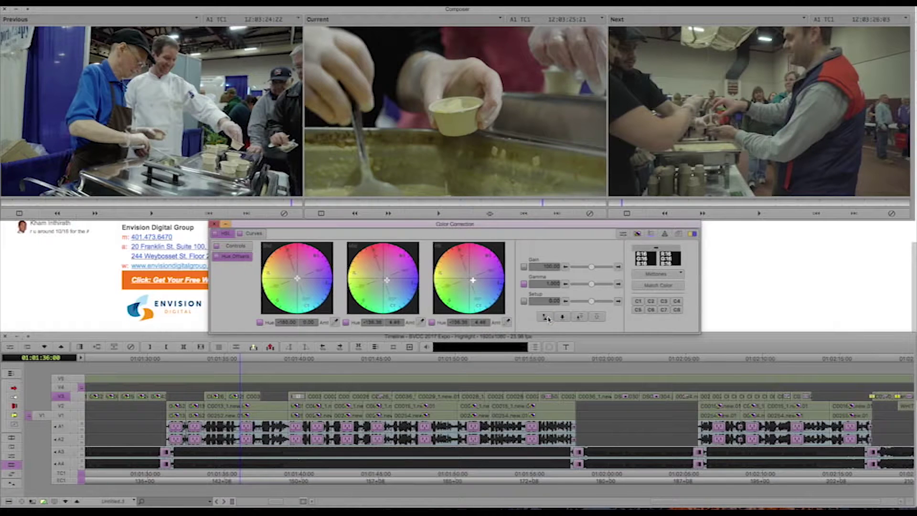
- Apply the correction of the V3 clip at 01:01:34:02 to the clip at 01:01:36:21 and show its curves
{"action": "left_click", "coordinate": [255, 397]}
{"action": "left_click", "coordinate": [254, 397]}
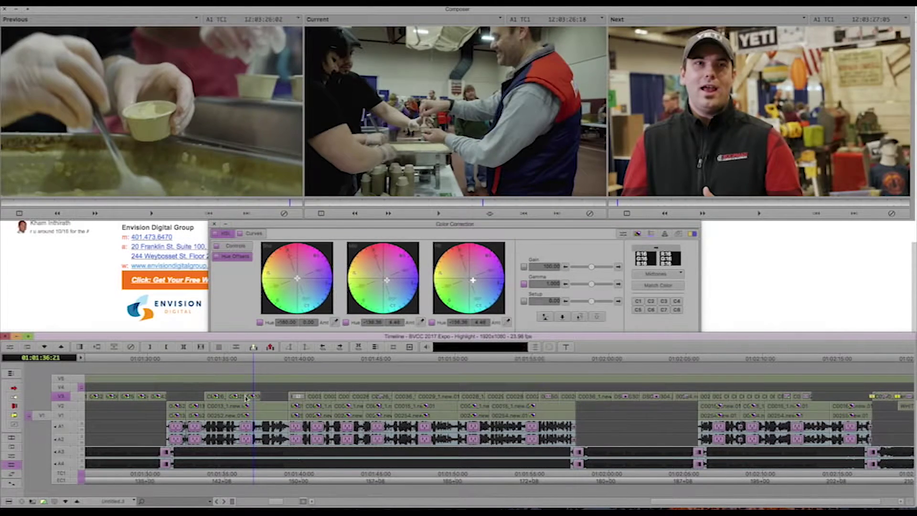
{"action": "left_click", "coordinate": [229, 399]}
{"action": "left_click", "coordinate": [215, 399]}
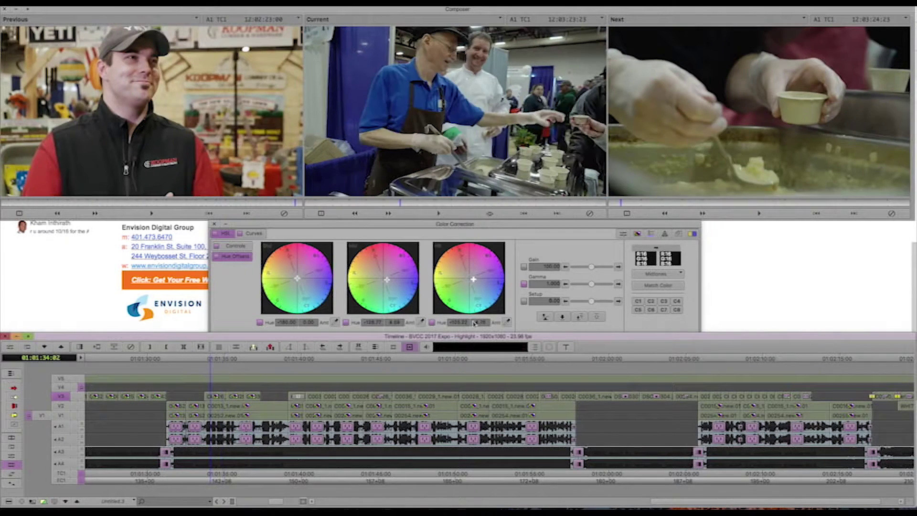
{"action": "left_click", "coordinate": [638, 235]}
{"action": "left_click", "coordinate": [251, 397]}
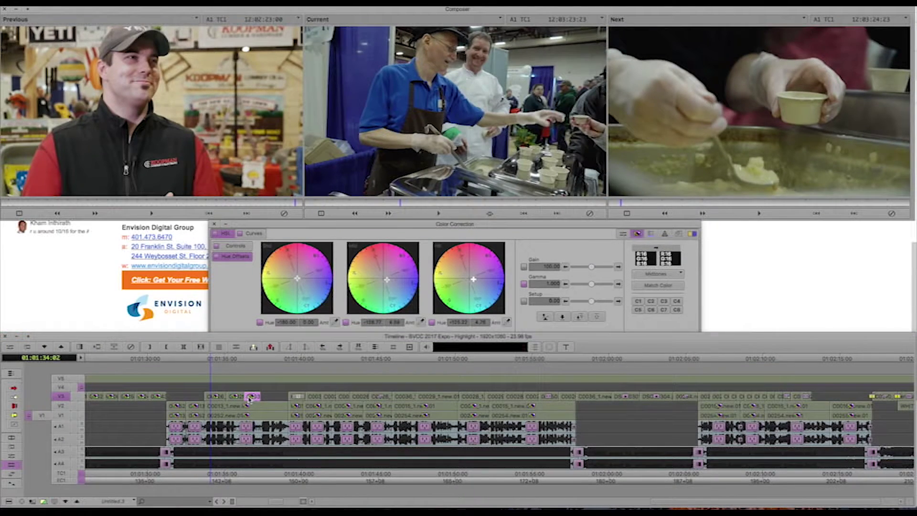
{"action": "left_click", "coordinate": [255, 397]}
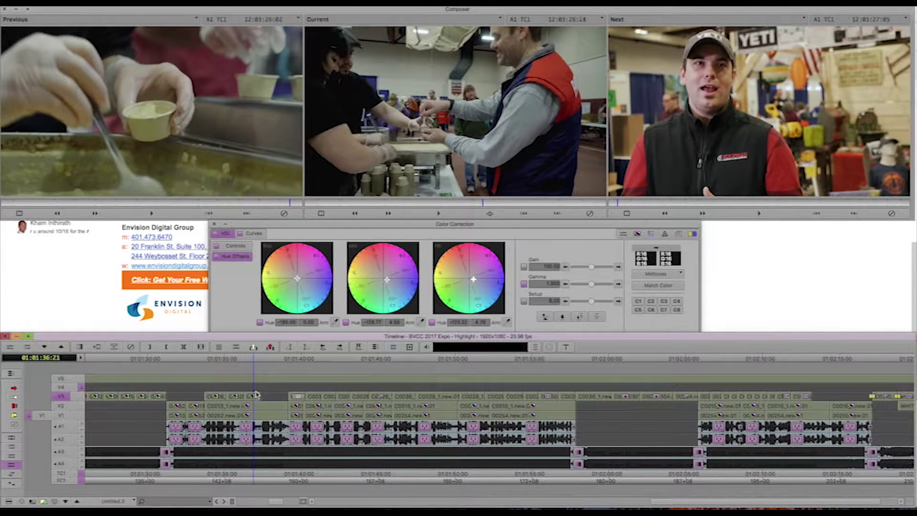
{"action": "left_click", "coordinate": [388, 280]}
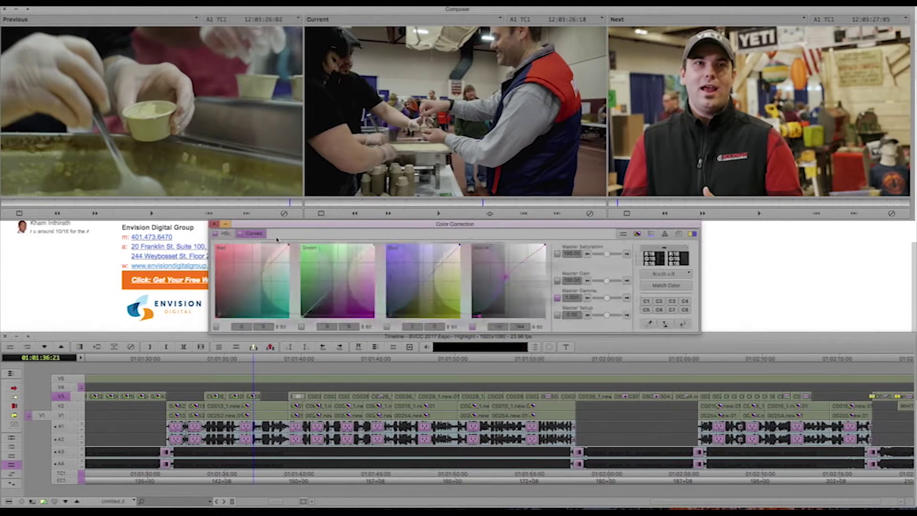
- Apply the color correction to the V3 clips at 01:01:40:16 and 01:01:42:15 and reduce the latter's midtone hue offset amount to about 3.43
{"action": "left_click", "coordinate": [310, 400]}
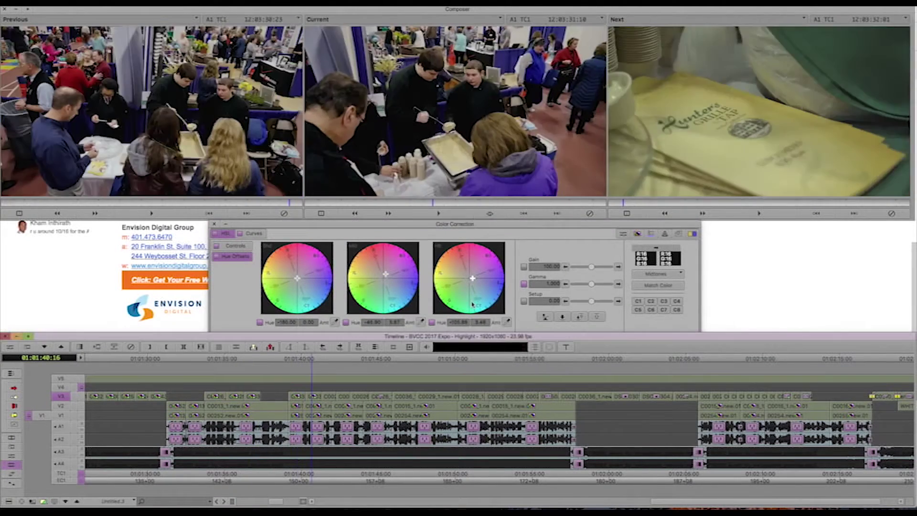
{"action": "left_click", "coordinate": [252, 233]}
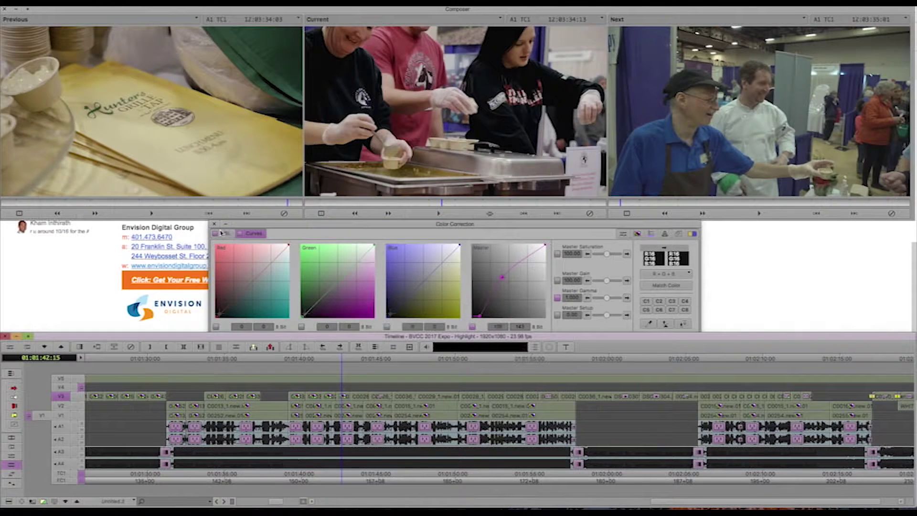
{"action": "left_click", "coordinate": [227, 234]}
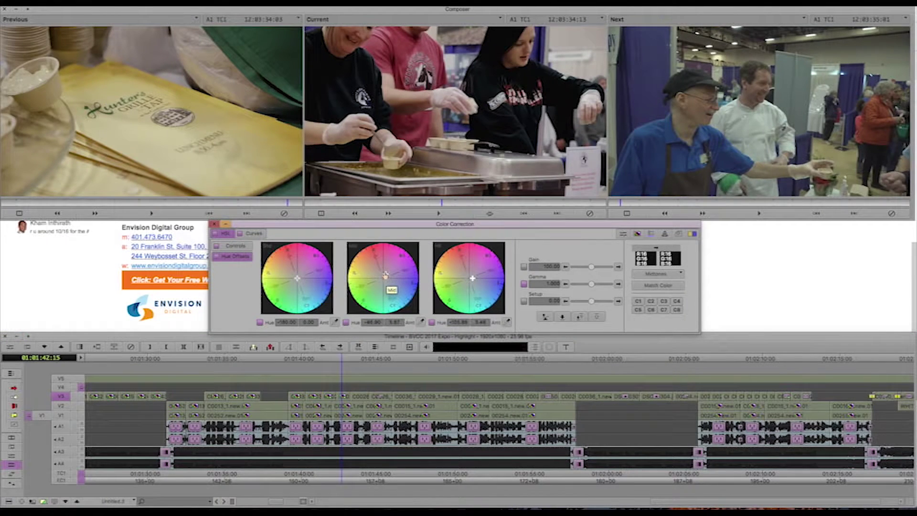
{"action": "left_click_drag", "start_coordinate": [385, 276], "coordinate": [386, 277]}
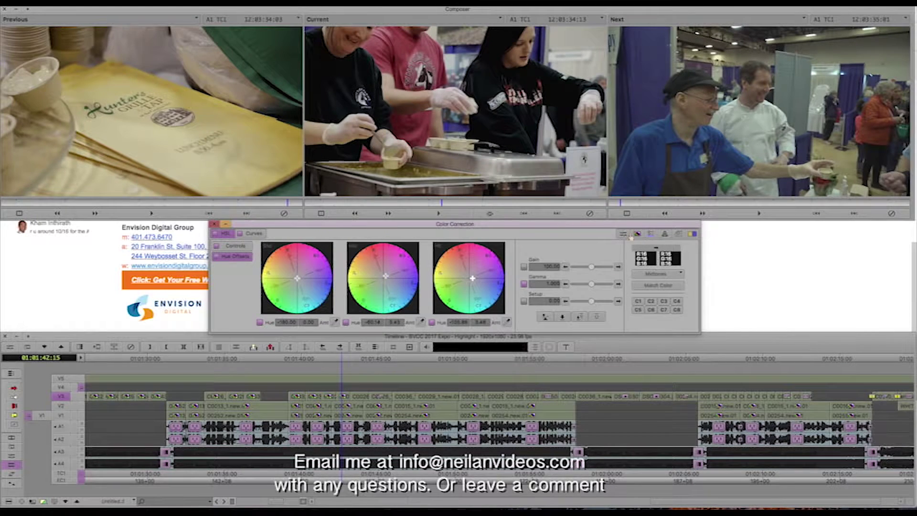
- Apply the color correction to the V3 clip at 01:01:43:22 and to the food-ladling clip that follows it
{"action": "left_click", "coordinate": [362, 397]}
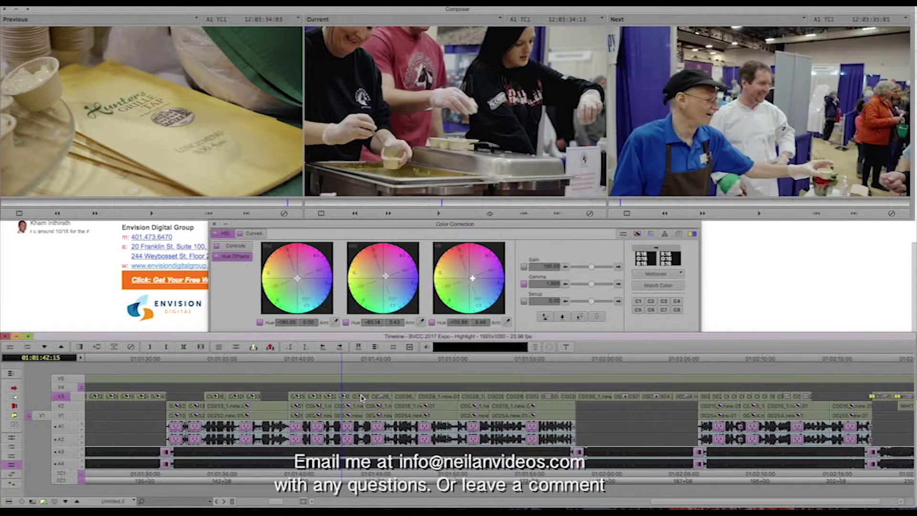
{"action": "left_click_drag", "start_coordinate": [360, 397], "coordinate": [362, 397]}
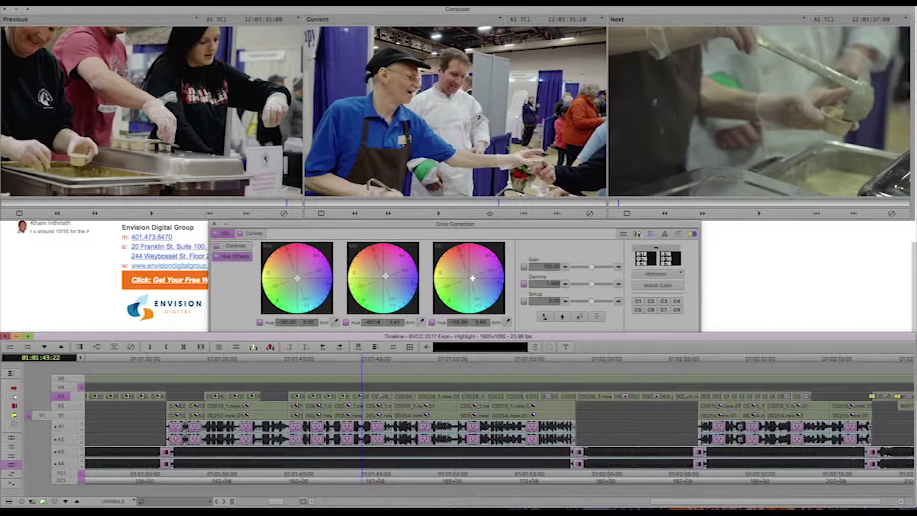
{"action": "left_click", "coordinate": [380, 397]}
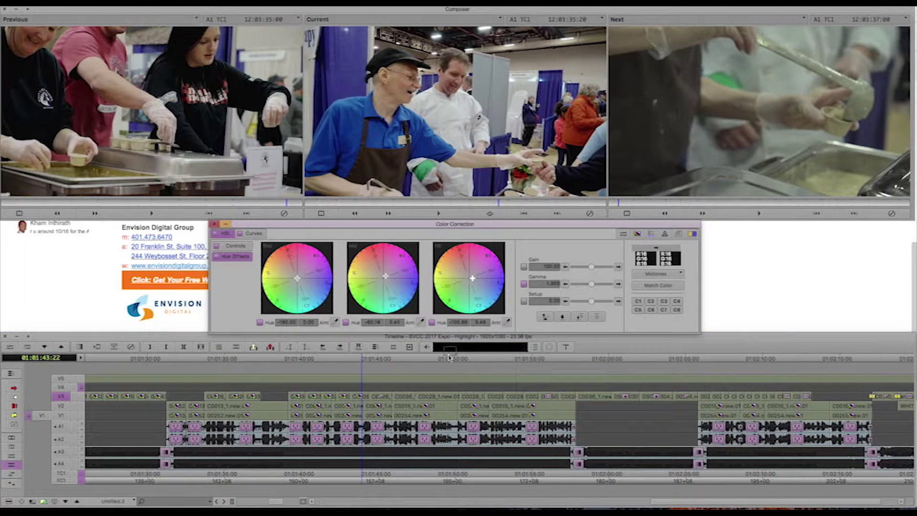
{"action": "left_click", "coordinate": [381, 397]}
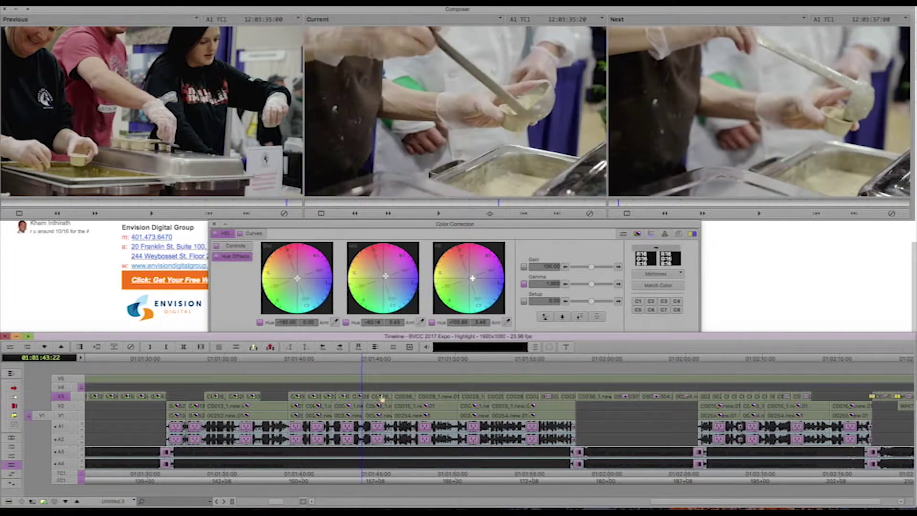
{"action": "left_click", "coordinate": [638, 235]}
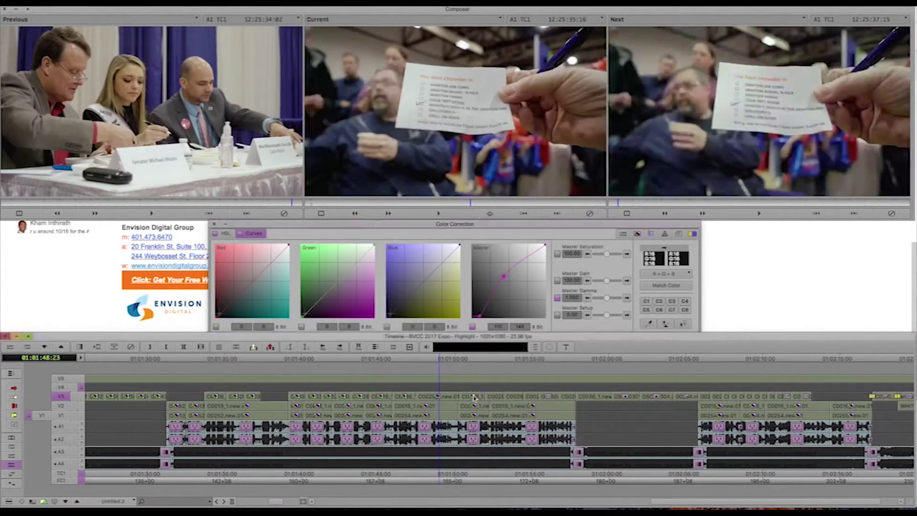
- Apply the color correction to the V3 clips after 01:01:48:23 through the Galliford's clip at 01:01:56:01, refining the master curve's midtone point
{"action": "left_click", "coordinate": [474, 397]}
{"action": "left_click", "coordinate": [495, 398]}
{"action": "left_click", "coordinate": [506, 277]}
{"action": "left_click", "coordinate": [515, 397]}
{"action": "left_click", "coordinate": [529, 398]}
{"action": "left_click", "coordinate": [506, 277]}
{"action": "left_click", "coordinate": [545, 398]}
{"action": "left_click", "coordinate": [545, 398]}
{"action": "left_click", "coordinate": [549, 398]}
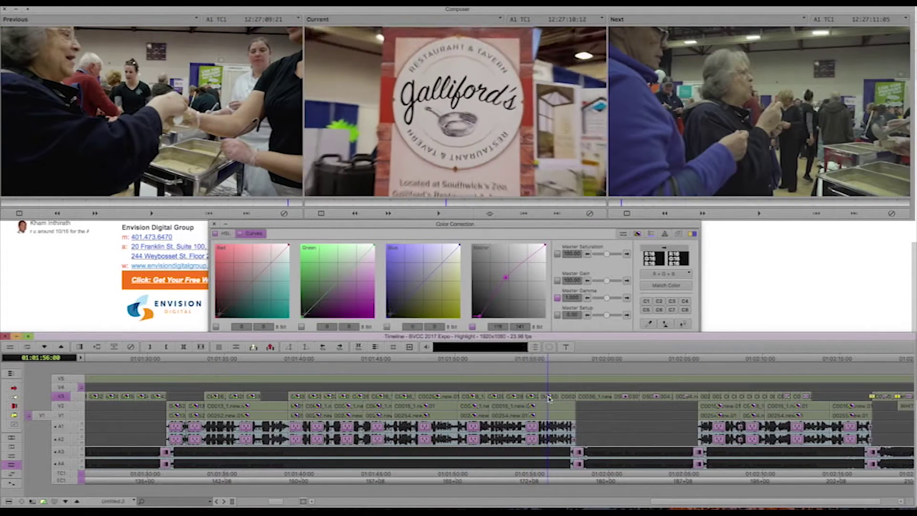
{"action": "left_click", "coordinate": [549, 399]}
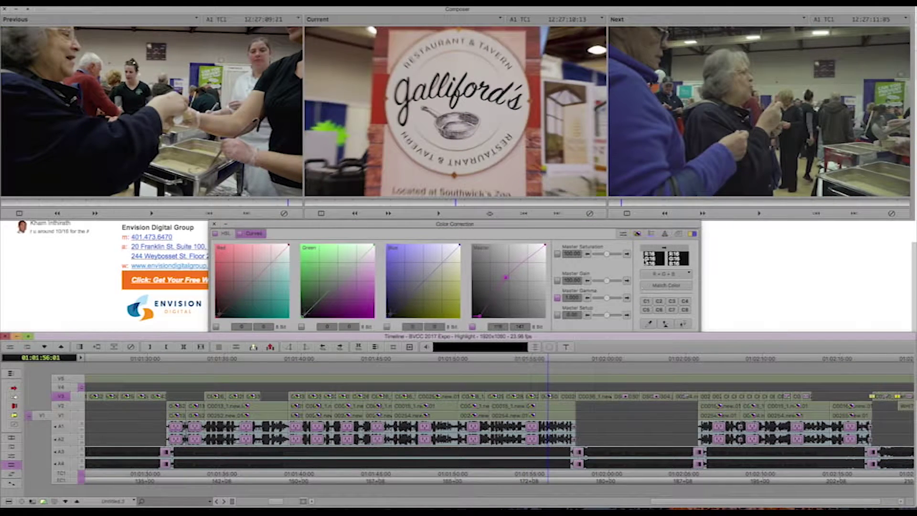
- Apply the color correction to the V3 clips after 01:01:56:01, through the Earth banner clip at 01:02:06:04
{"action": "left_click", "coordinate": [639, 234]}
{"action": "left_click", "coordinate": [684, 400]}
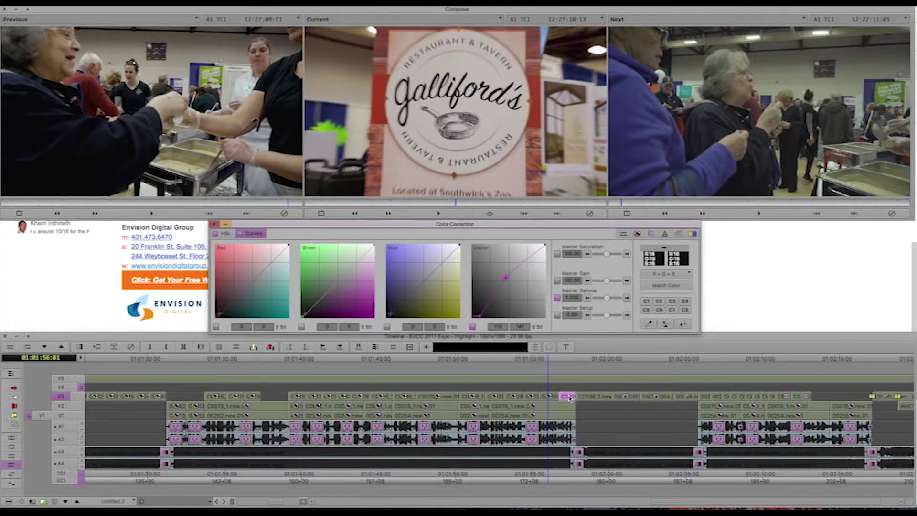
{"action": "left_click", "coordinate": [223, 233]}
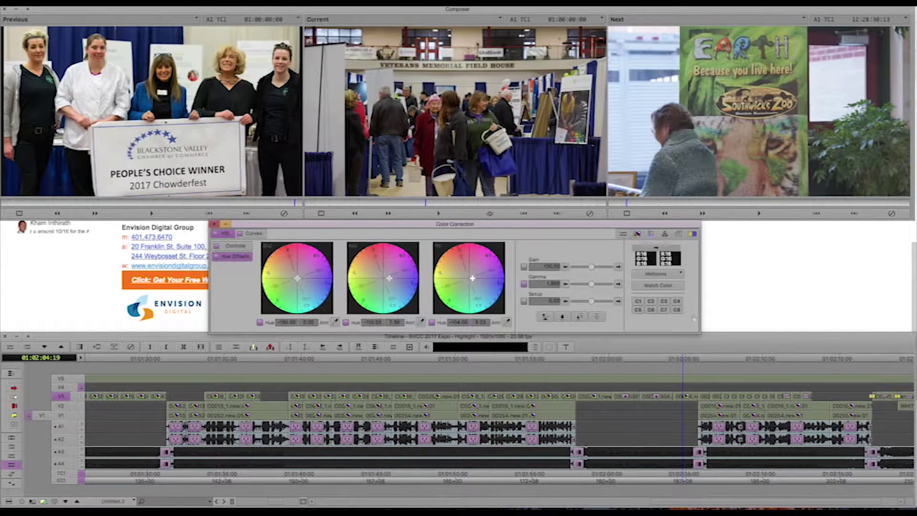
{"action": "left_click", "coordinate": [706, 397]}
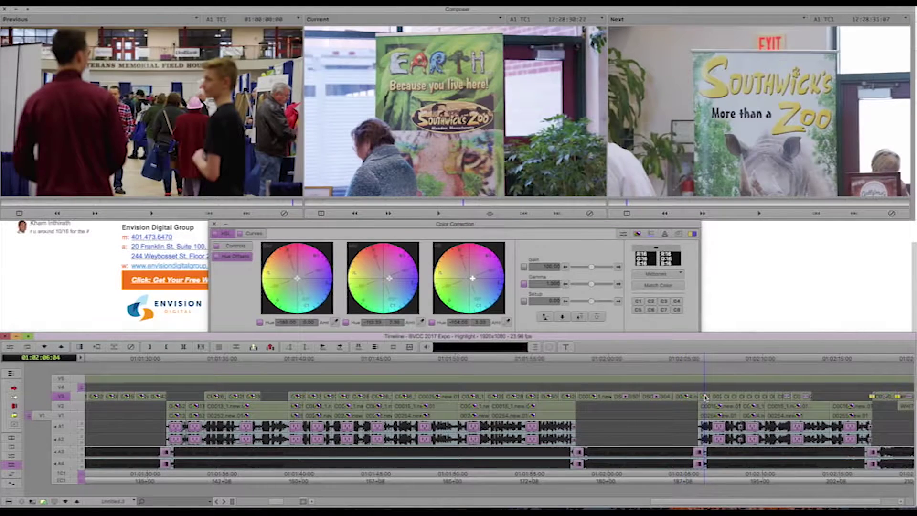
- Color-correct the Southwick's Zoo rhino banner clip at 01:02:06:20 on V3 and check its curves and hue offsets
{"action": "scroll", "coordinate": [664, 401], "scroll_direction": "right", "scroll_amount": 3}
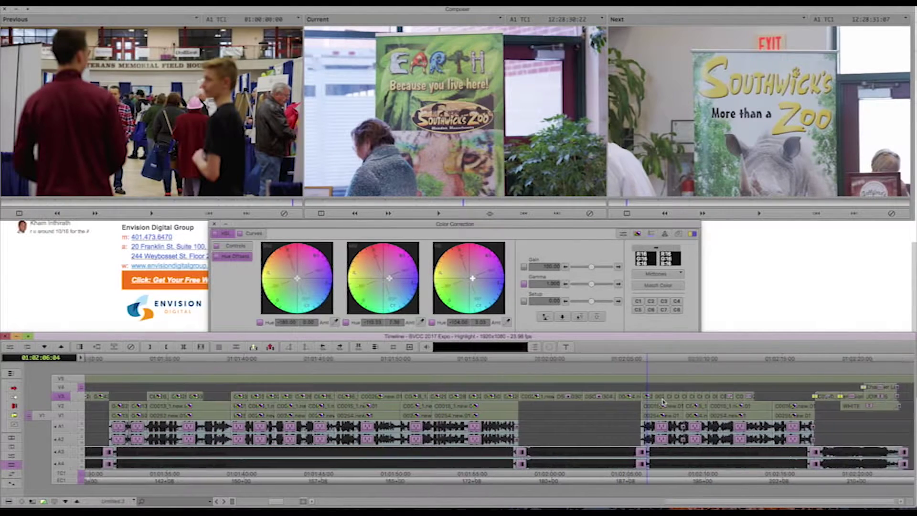
{"action": "key", "text": "super+]"}
{"action": "left_click", "coordinate": [454, 273]}
{"action": "left_click", "coordinate": [520, 396]}
{"action": "left_click", "coordinate": [546, 317]}
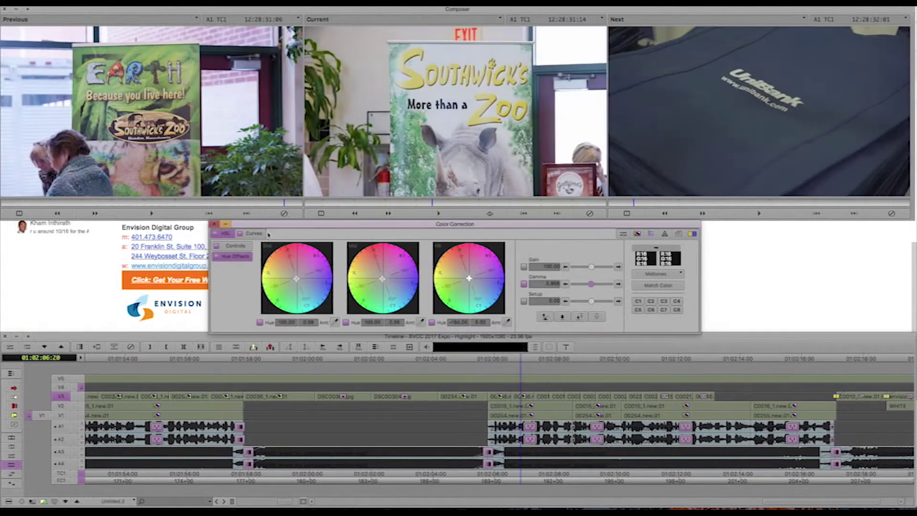
{"action": "left_click", "coordinate": [251, 234]}
{"action": "left_click", "coordinate": [223, 233]}
- Adjust the master curve's midtone point and the midtone hue offset of the UniBank clip at 01:02:07:11 on V3
{"action": "left_click", "coordinate": [540, 396]}
{"action": "left_click", "coordinate": [251, 234]}
{"action": "left_click", "coordinate": [510, 280]}
{"action": "left_click_drag", "start_coordinate": [510, 279], "coordinate": [506, 277]}
{"action": "left_click", "coordinate": [228, 234]}
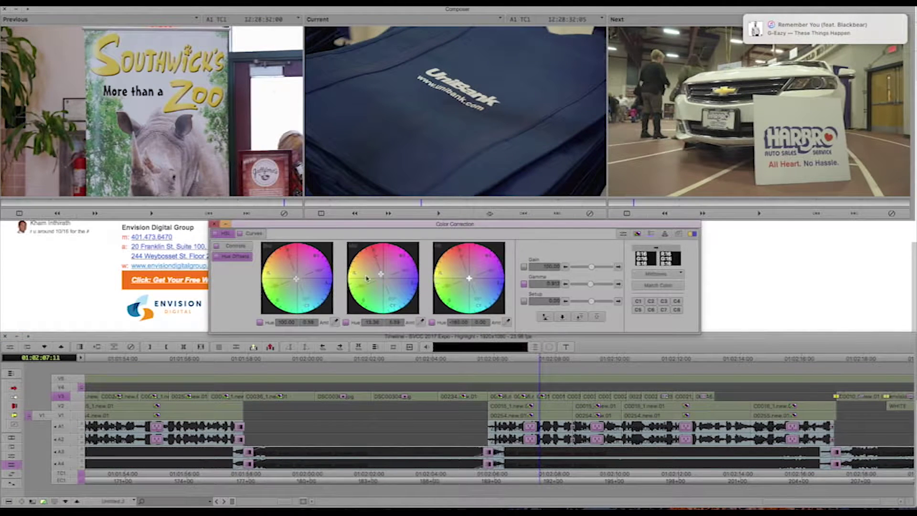
{"action": "left_click_drag", "start_coordinate": [381, 276], "coordinate": [383, 279]}
- Apply the color correction to the V3 clips after 01:02:07:11 through the Whittier Farms clip at 01:02:09:22 and show the latter's curves
{"action": "left_click_drag", "start_coordinate": [638, 233], "coordinate": [587, 396]}
{"action": "left_click", "coordinate": [559, 396]}
{"action": "left_click", "coordinate": [575, 396]}
{"action": "left_click", "coordinate": [585, 396]}
{"action": "left_click", "coordinate": [253, 234]}
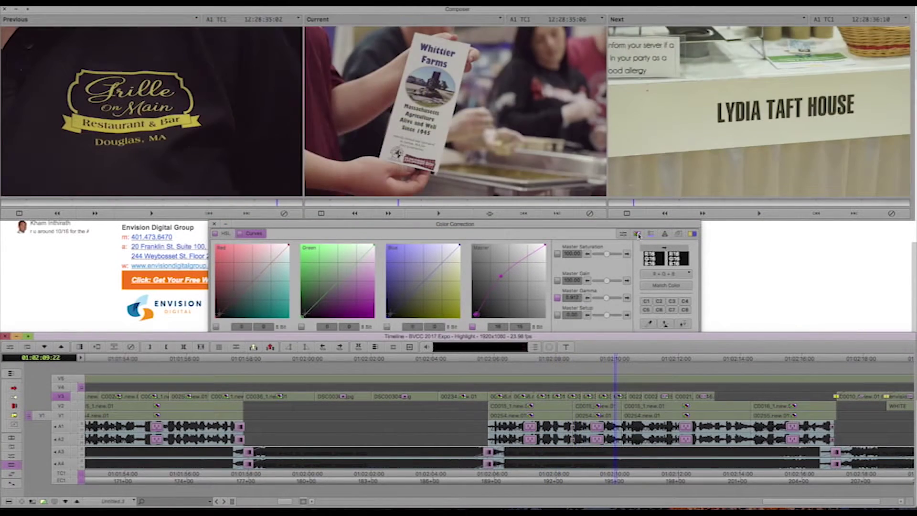
- Apply the correction to the Lydia Taft House clip at 01:02:10:13 and refine its master curve and midtone hue offset
{"action": "left_click_drag", "start_coordinate": [637, 234], "coordinate": [635, 397]}
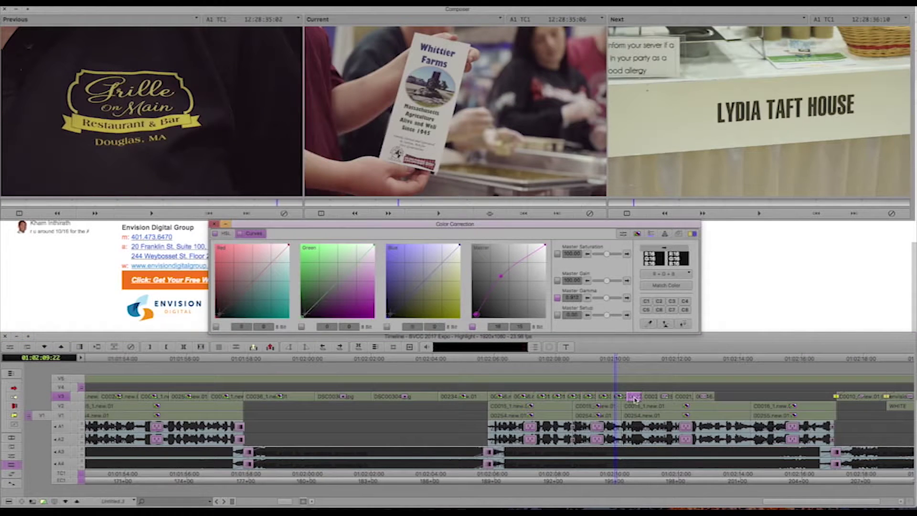
{"action": "left_click", "coordinate": [636, 399]}
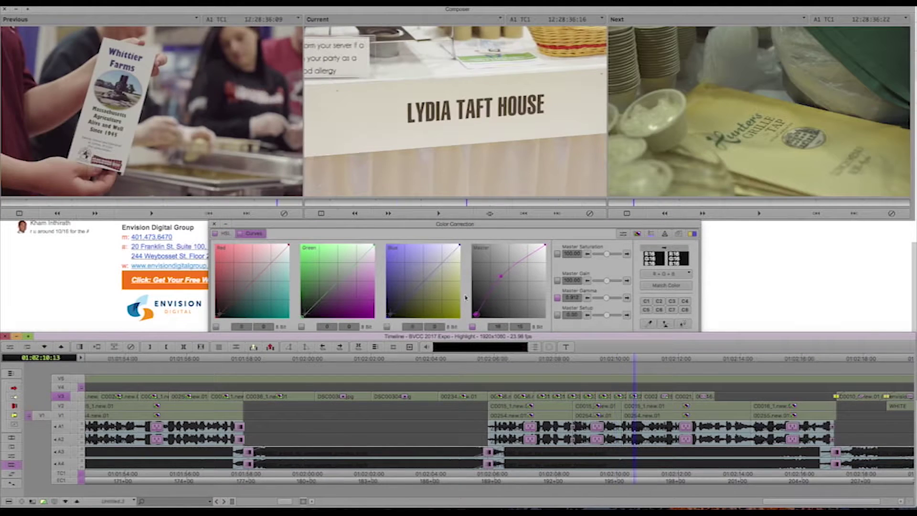
{"action": "left_click", "coordinate": [508, 281]}
{"action": "left_click", "coordinate": [225, 234]}
{"action": "left_click_drag", "start_coordinate": [389, 274], "coordinate": [385, 276]}
- Apply the correction to the Hunter's Grille Tap clip at 01:02:11:00, raising the master curve's midtones and lowering its shadow point
{"action": "left_click_drag", "start_coordinate": [639, 235], "coordinate": [650, 396]}
{"action": "left_click", "coordinate": [649, 398]}
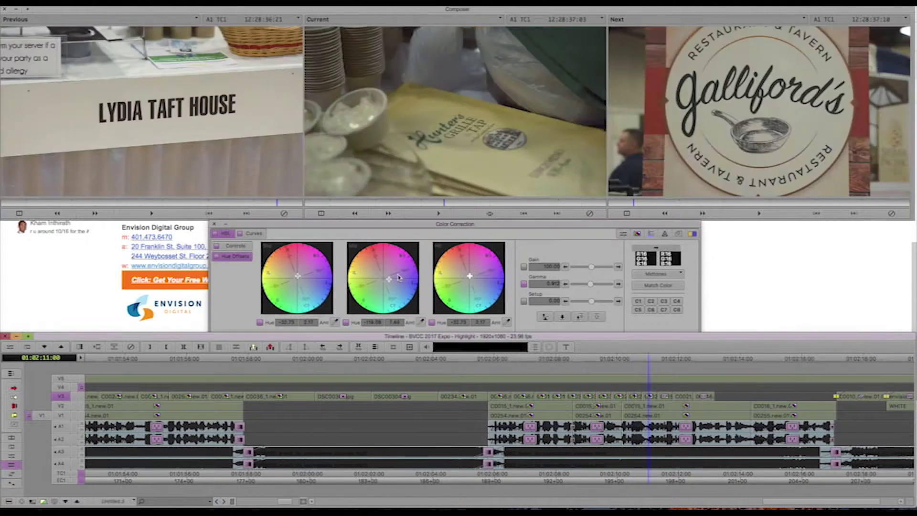
{"action": "left_click", "coordinate": [254, 234]}
{"action": "left_click_drag", "start_coordinate": [508, 281], "coordinate": [508, 276]}
{"action": "left_click_drag", "start_coordinate": [479, 312], "coordinate": [479, 316]}
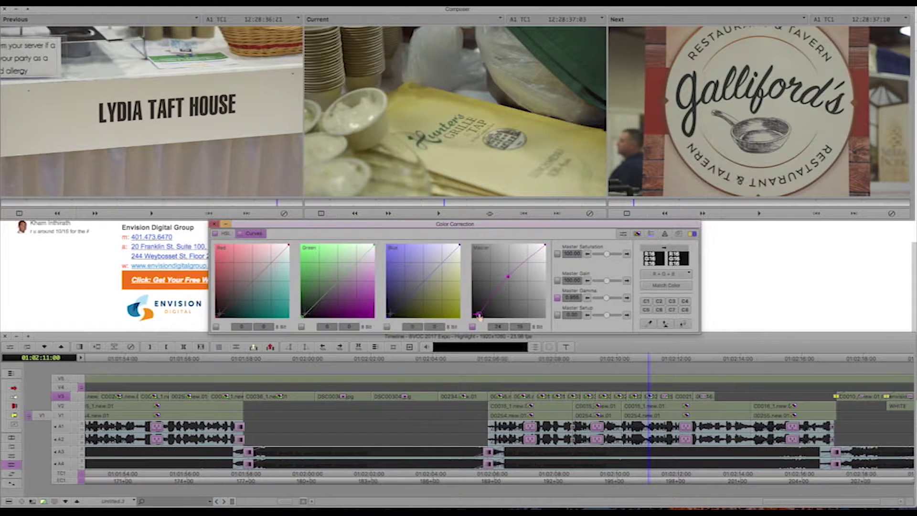
- Apply the correction to the Galliford's sign clip at 01:02:11:14 and set its midtone hue offset amount to about 4.28
{"action": "left_click_drag", "start_coordinate": [637, 233], "coordinate": [669, 397]}
{"action": "left_click_drag", "start_coordinate": [669, 396], "coordinate": [669, 396]}
{"action": "left_click", "coordinate": [665, 397]}
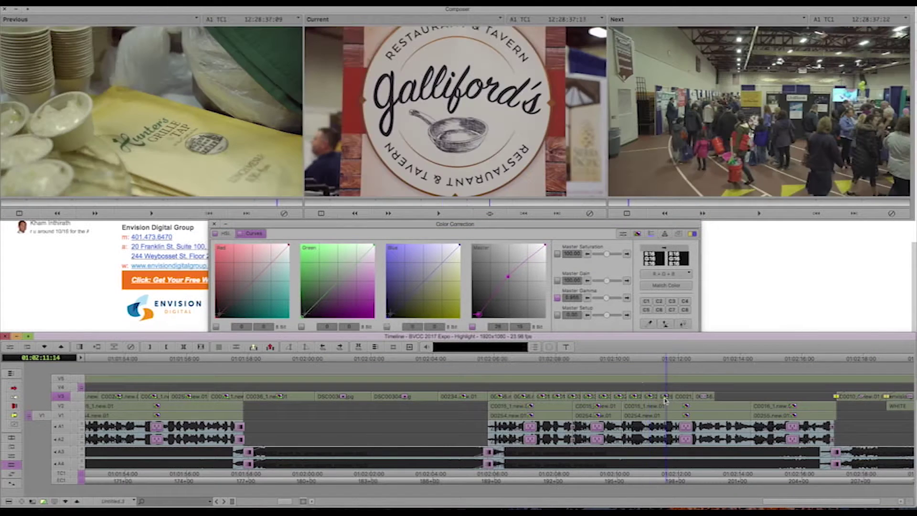
{"action": "left_click", "coordinate": [222, 234]}
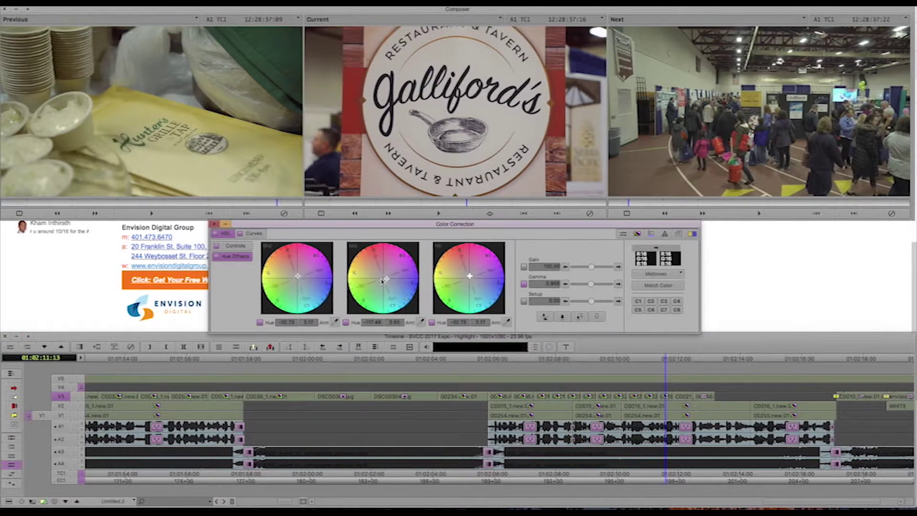
{"action": "left_click_drag", "start_coordinate": [386, 281], "coordinate": [387, 279]}
- Apply the same correction to the expo hall clip at 01:02:12:08 and the dog mascot clip following it on V3
{"action": "left_click_drag", "start_coordinate": [637, 234], "coordinate": [678, 397]}
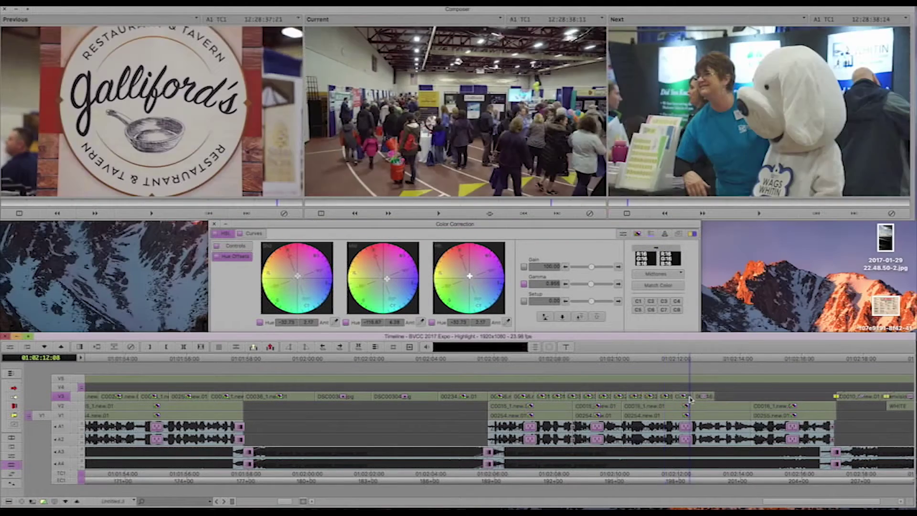
{"action": "left_click_drag", "start_coordinate": [637, 234], "coordinate": [703, 397]}
{"action": "left_click_drag", "start_coordinate": [639, 241], "coordinate": [709, 398]}
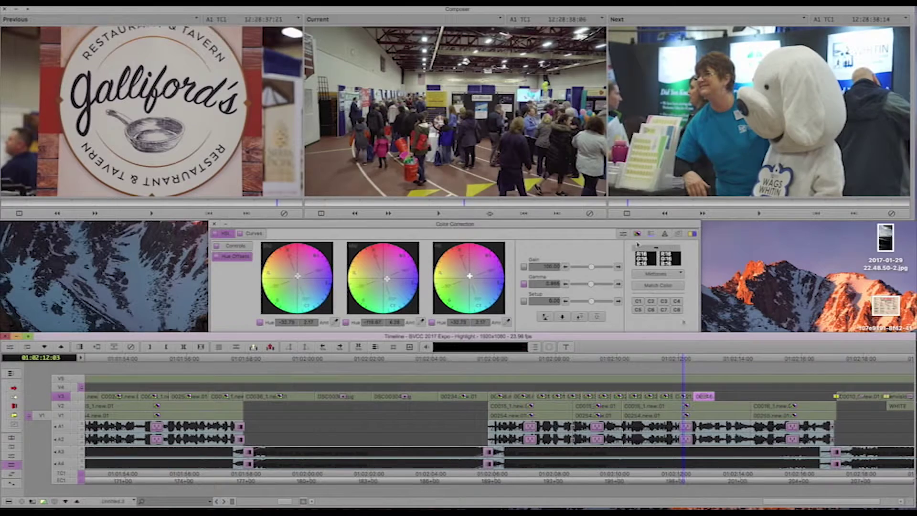
- Shift the midtone hue offset of the Blackstone Valley Chamber of Commerce banner clip at 01:02:17:11 further toward blue
{"action": "key", "text": "s"}
{"action": "key", "text": "s"}
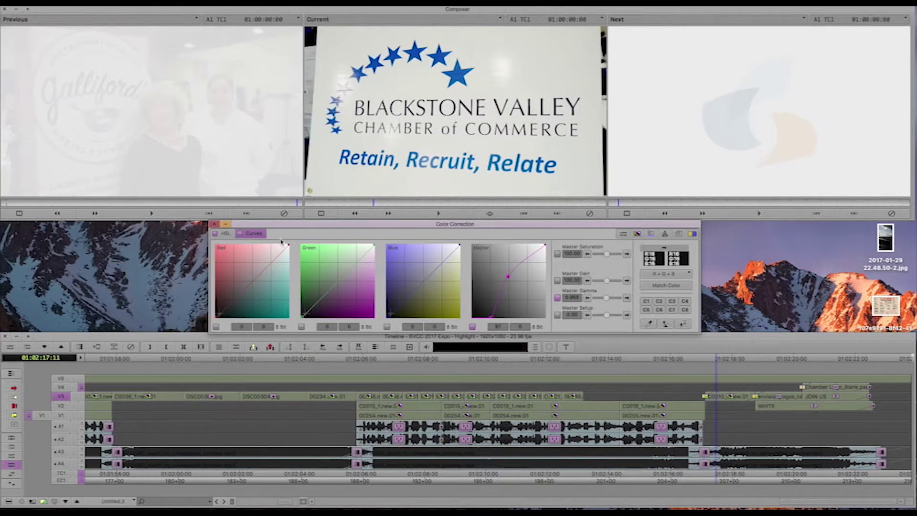
{"action": "left_click", "coordinate": [225, 233]}
{"action": "mouse_move", "coordinate": [388, 279]}
{"action": "left_mouse_down"}
{"action": "mouse_move", "coordinate": [388, 287]}
{"action": "mouse_move", "coordinate": [392, 278]}
{"action": "left_mouse_up"}
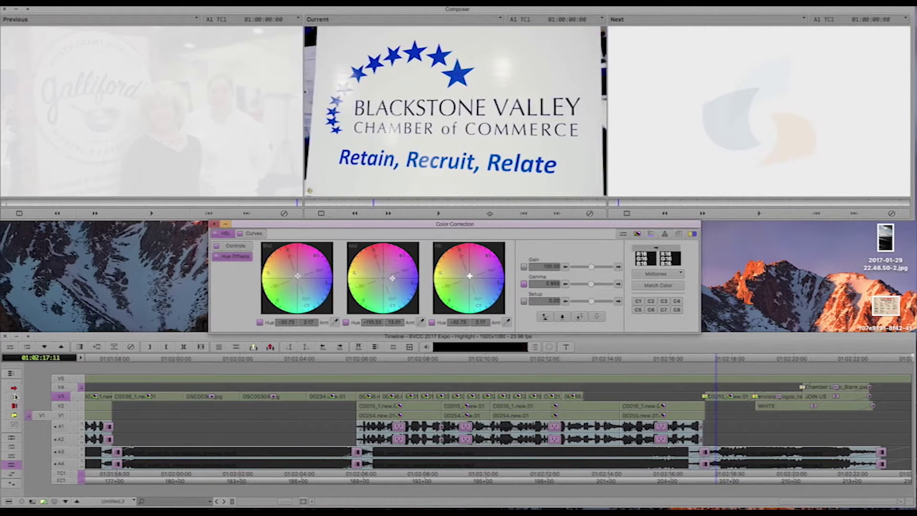
- Return to the source/record editing layout, show the entire sequence in the timeline and go to its start
{"action": "left_click", "coordinate": [14, 438]}
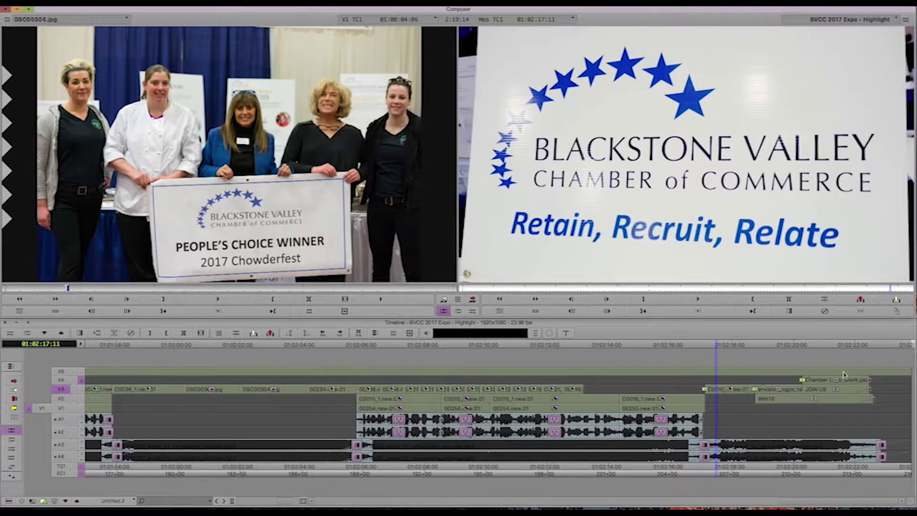
{"action": "left_click", "coordinate": [667, 401]}
{"action": "left_click_drag", "start_coordinate": [668, 401], "coordinate": [914, 410]}
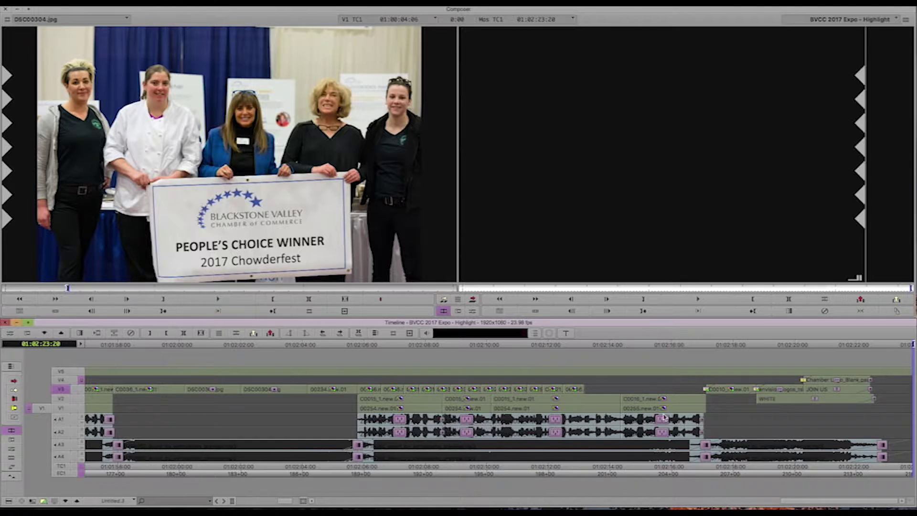
{"action": "left_click_drag", "start_coordinate": [289, 502], "coordinate": [245, 501]}
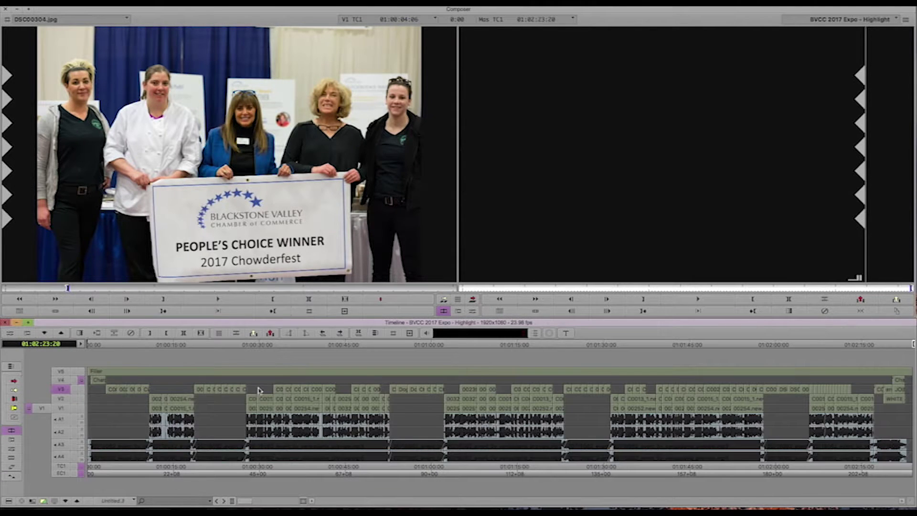
{"action": "key", "text": "Home"}
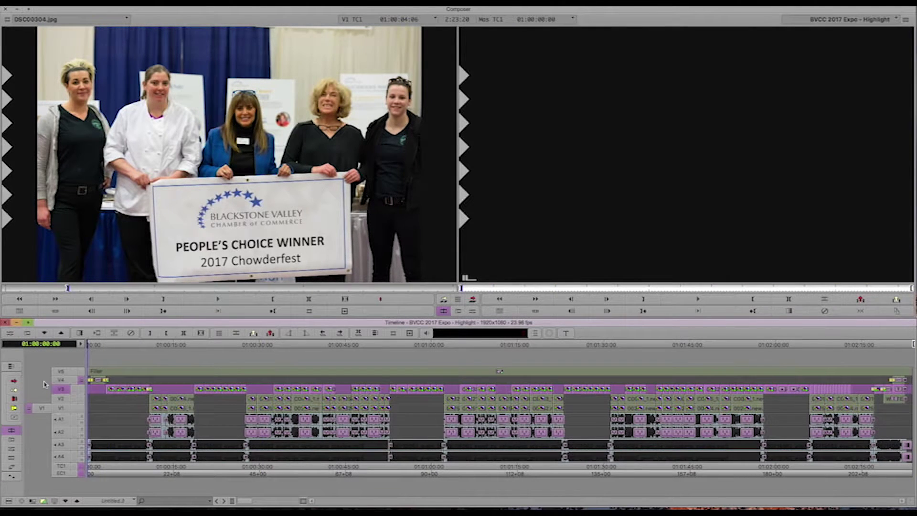
- Enable V4 along with the other tracks below V5 and render all their effects across the whole sequence
{"action": "left_click", "coordinate": [60, 380]}
{"action": "key", "text": "super+a"}
{"action": "right_click", "coordinate": [398, 405]}
{"action": "mouse_move", "coordinate": [425, 353]}
{"action": "left_click", "coordinate": [514, 355]}
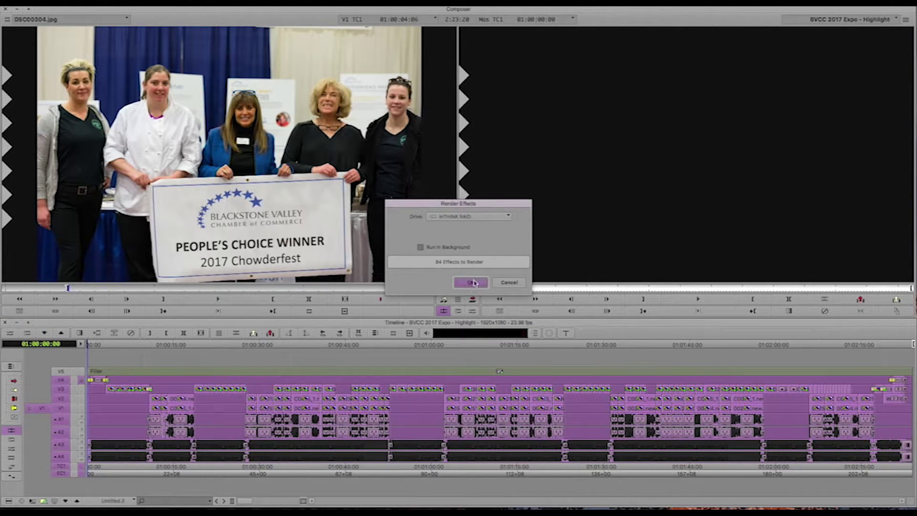
{"action": "left_click", "coordinate": [472, 282]}
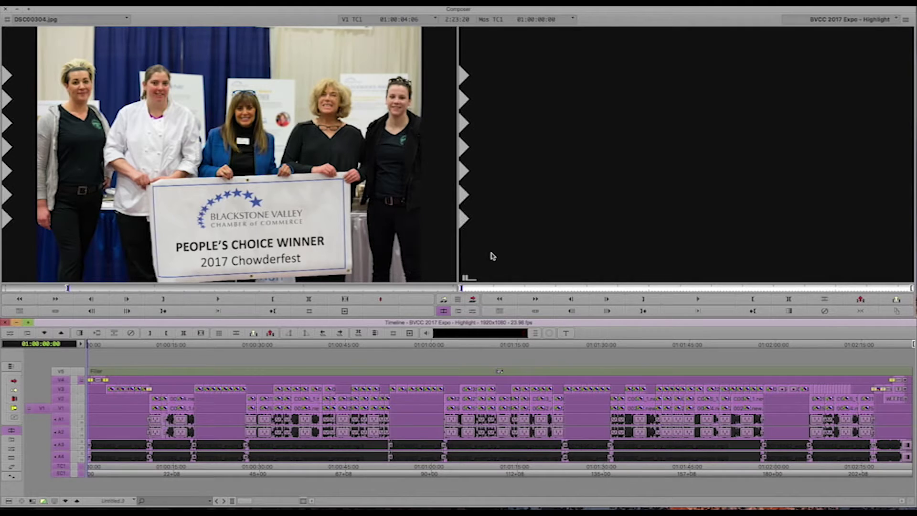
- Scrub through the rendered sequence to review the corrected clips, including the one at 01:01:45:07, and return to the start
{"action": "left_click", "coordinate": [861, 401]}
{"action": "left_click_drag", "start_coordinate": [849, 403], "coordinate": [685, 417]}
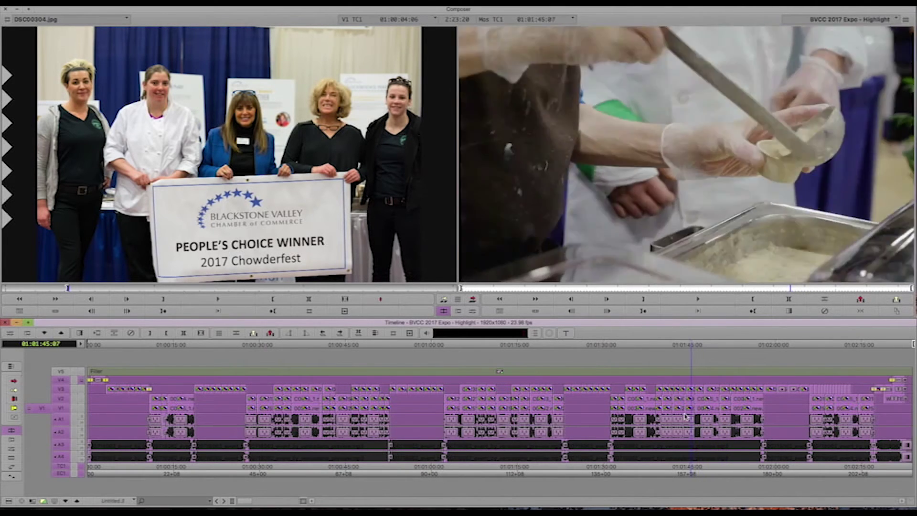
{"action": "key", "text": "Home"}
- Enable and monitor track V5, and open its Timecode Burn-In effect for editing at 01:00:18:15
{"action": "left_click", "coordinate": [62, 372]}
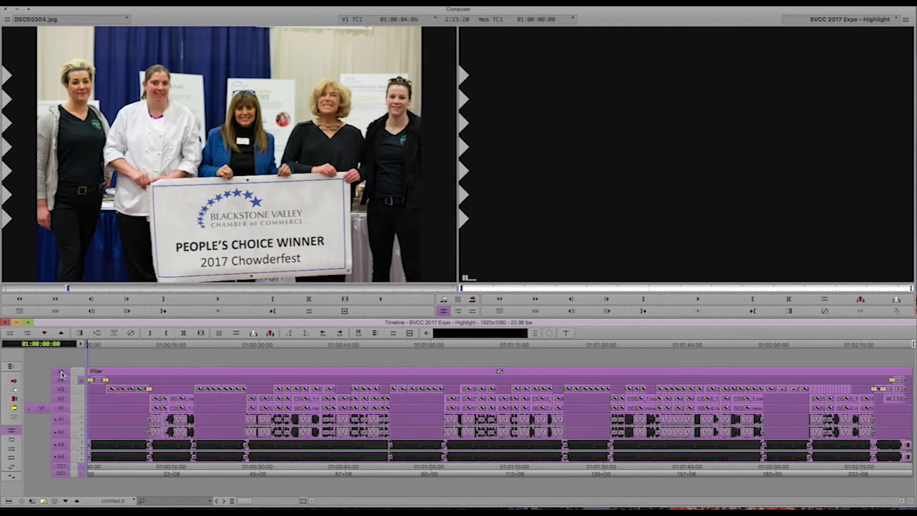
{"action": "left_click", "coordinate": [81, 371]}
{"action": "left_click", "coordinate": [194, 378]}
{"action": "left_click", "coordinate": [472, 310]}
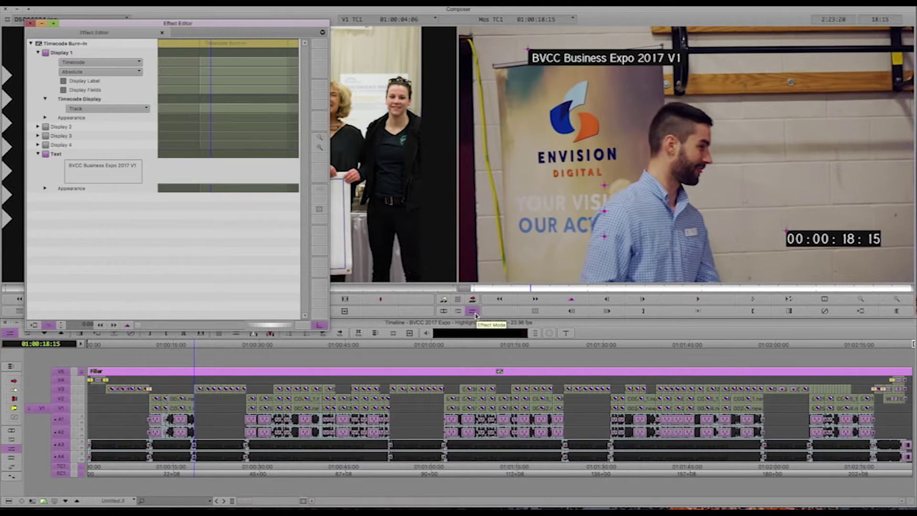
- Change the burn-in text to "BVCC Business Expo 2017 Final Draft" and show its appearance settings
{"action": "double_click", "coordinate": [133, 167]}
{"action": "type", "text": "Final Draft"}
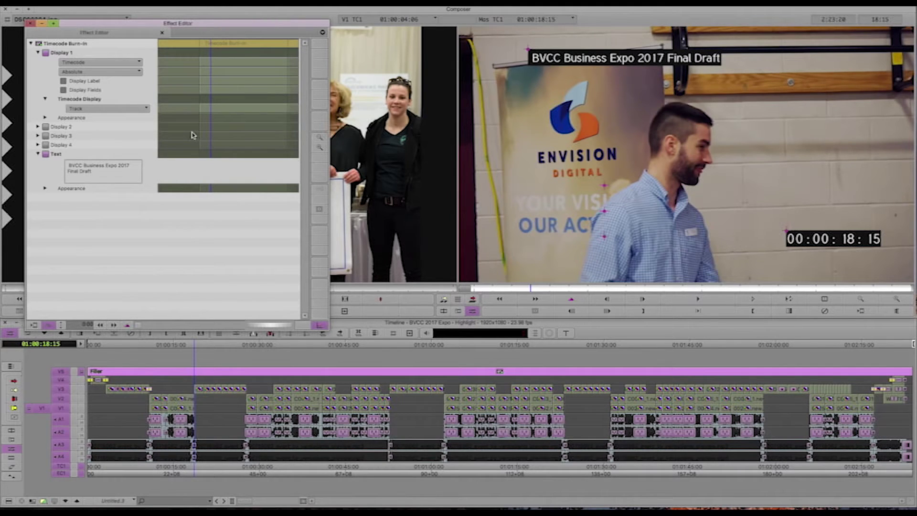
{"action": "left_click", "coordinate": [44, 188]}
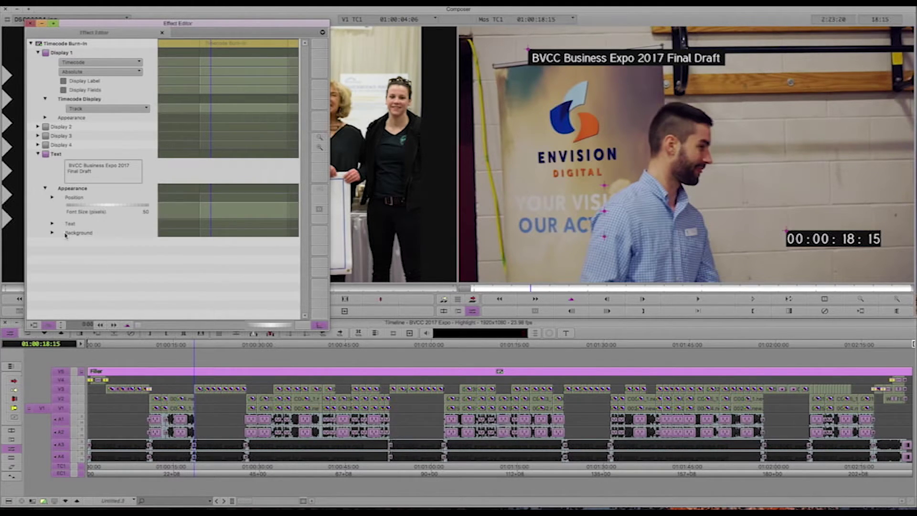
- Show the burn-in text's background color and opacity settings, close the effect editor and return to the start of the sequence
{"action": "left_click", "coordinate": [52, 233]}
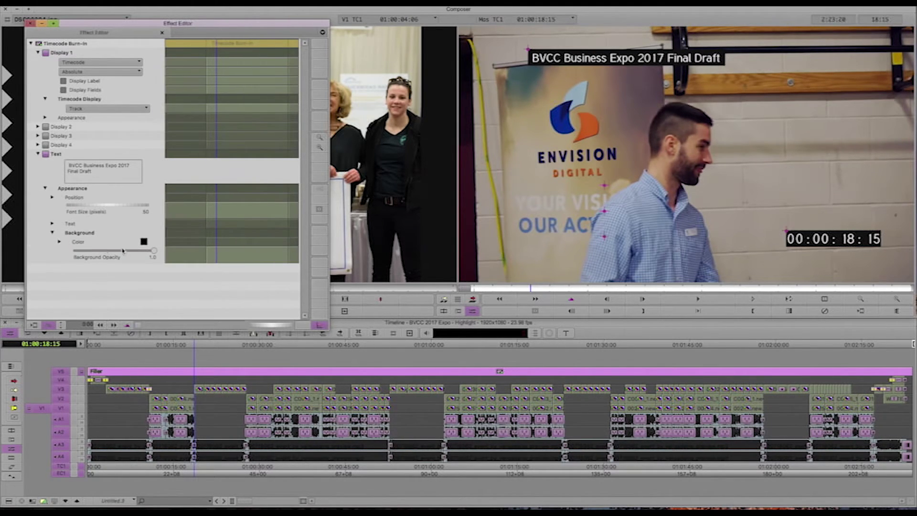
{"action": "left_click", "coordinate": [31, 24]}
{"action": "left_click", "coordinate": [190, 377]}
{"action": "left_click_drag", "start_coordinate": [190, 377], "coordinate": [215, 382]}
{"action": "key", "text": "Home"}
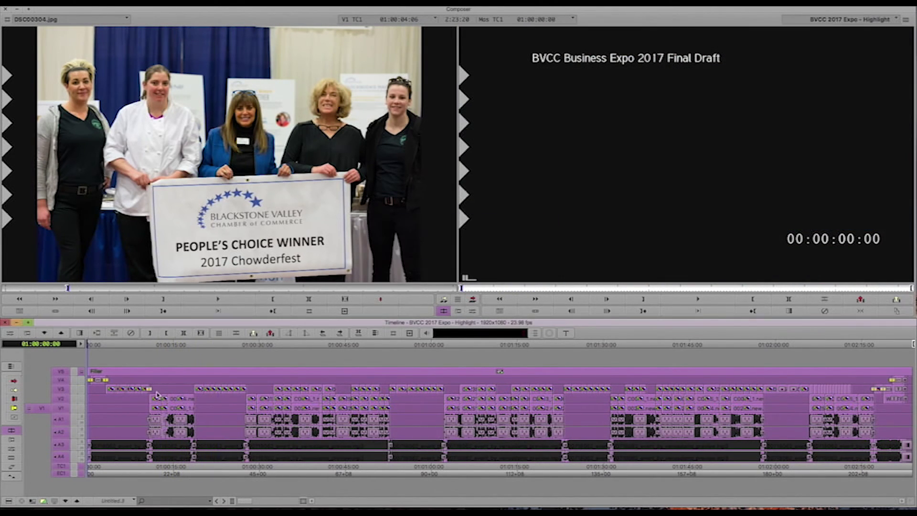
- Start exporting the sequence to the inTHINK RAID drive and name the file "BVCC 2017 Expo Highlight - Final Draft"
{"action": "right_click", "coordinate": [595, 186]}
{"action": "left_click", "coordinate": [612, 321]}
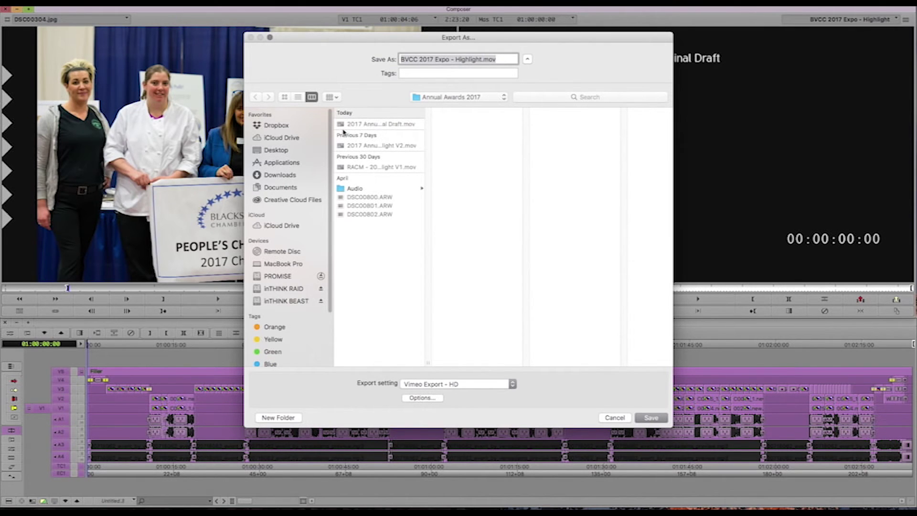
{"action": "left_click", "coordinate": [285, 290]}
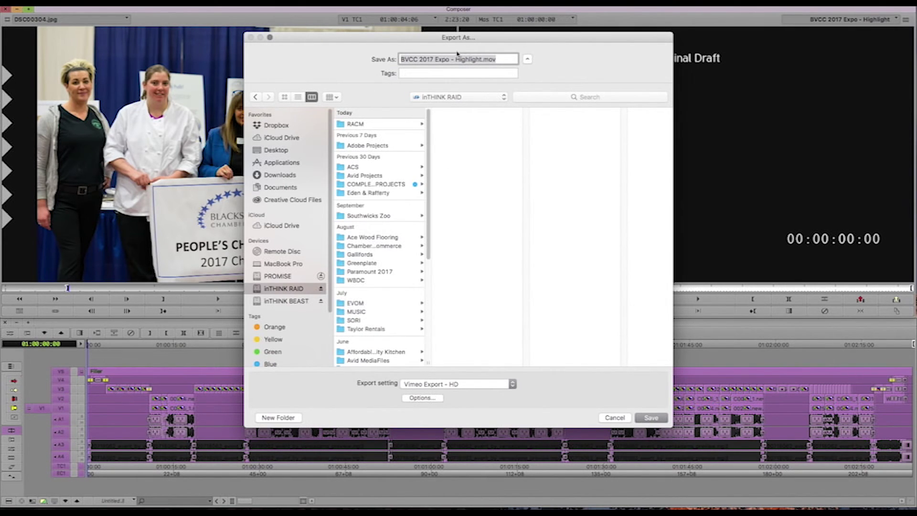
{"action": "key", "text": "super+v"}
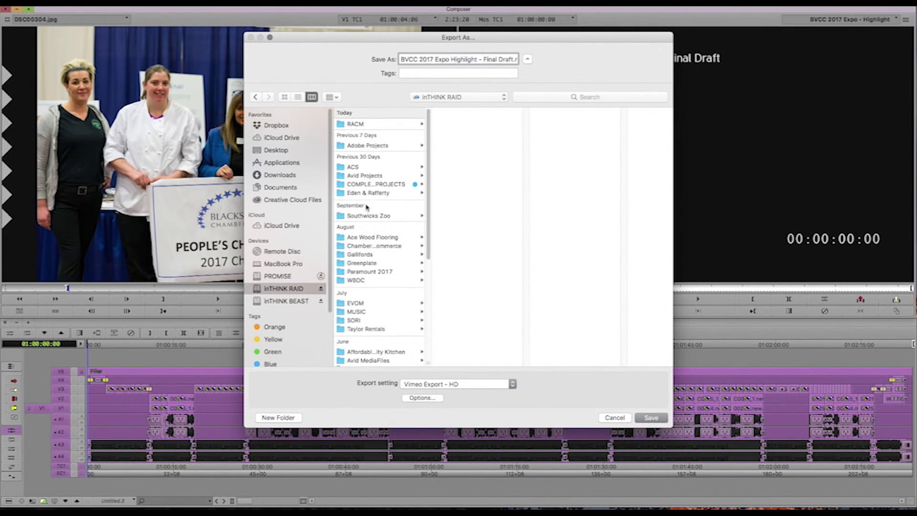
- Save the export in the Rough Cuts folder of Business Expo 2017, inside the Chamber folder, and start the export
{"action": "left_click", "coordinate": [375, 246]}
{"action": "left_click", "coordinate": [472, 123]}
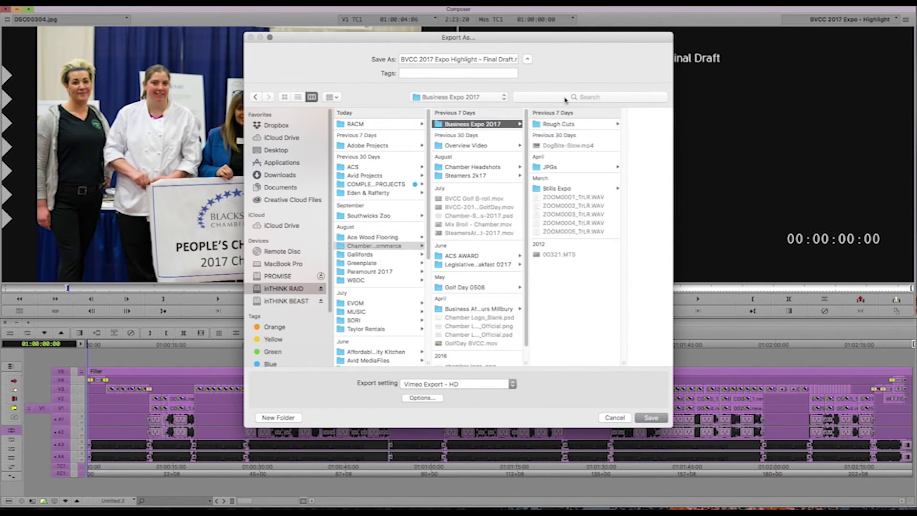
{"action": "left_click", "coordinate": [577, 125]}
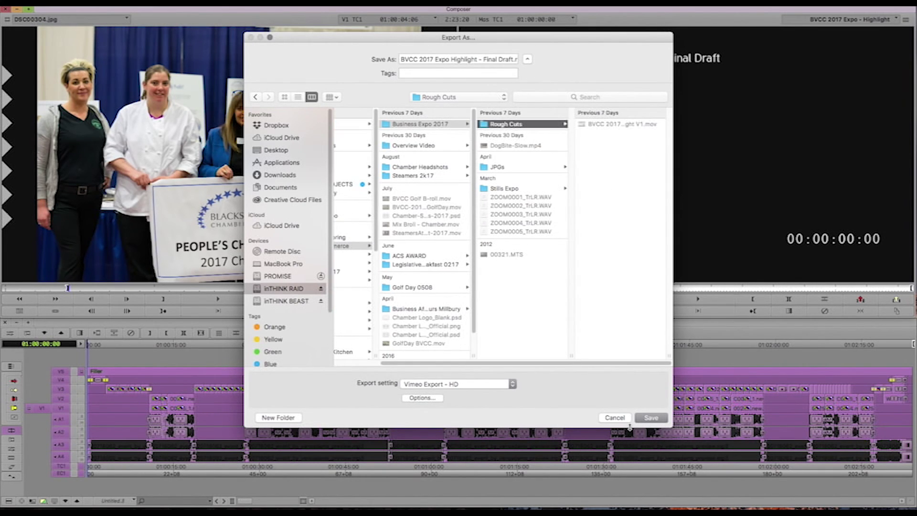
{"action": "left_click", "coordinate": [651, 418]}
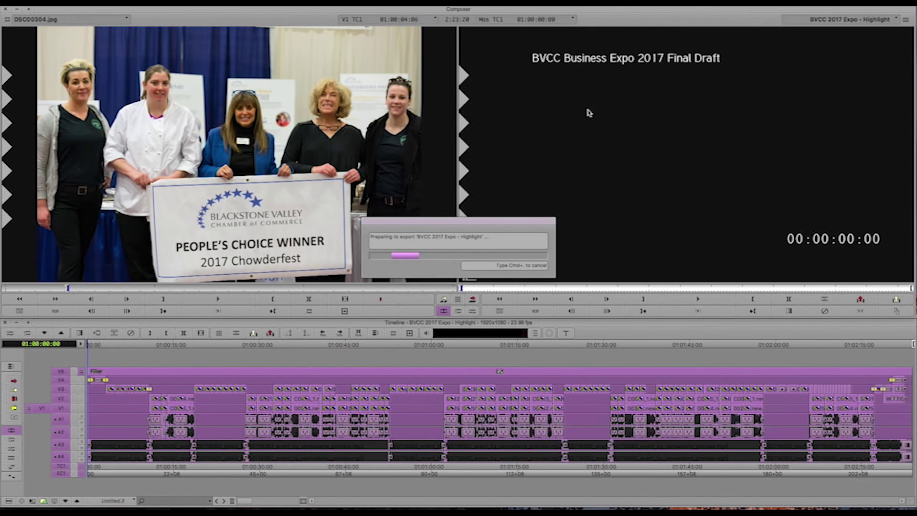